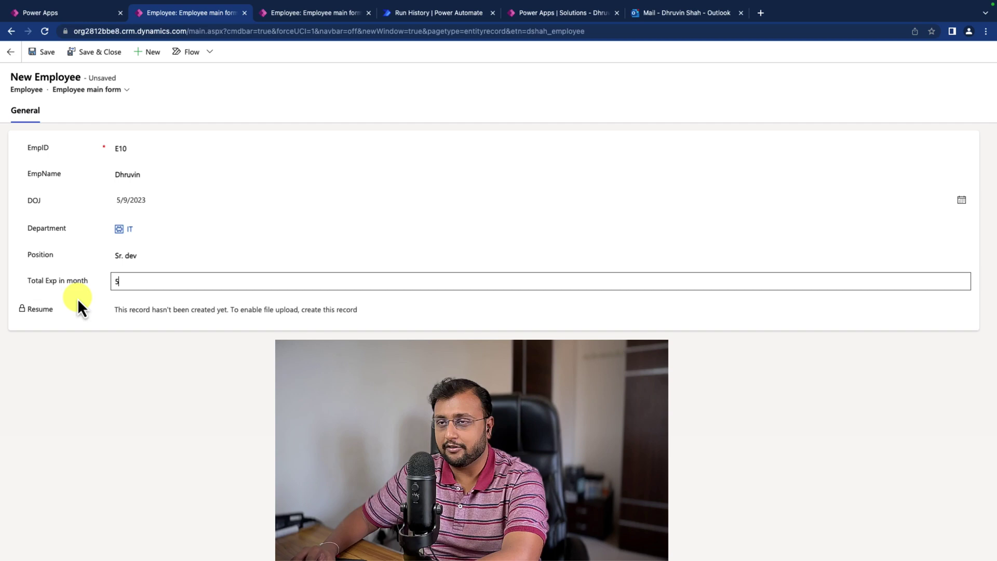
Save the new employee record E10 (IT, Sr. dev, 5 months' total experience).
click(49, 52)
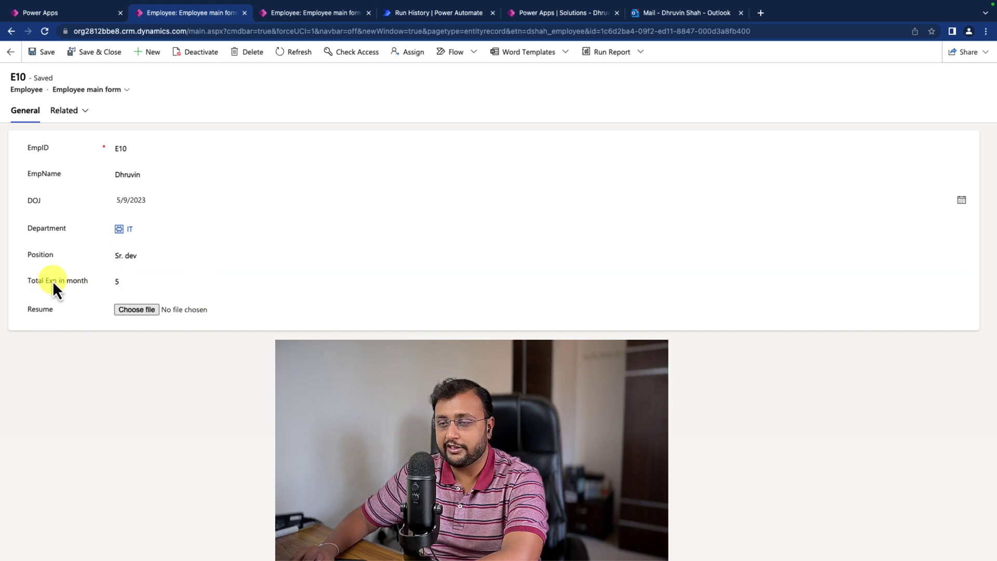
Upload Teams Virtual Background 4.png from Downloads as E10's resume and save the record.
click(136, 309)
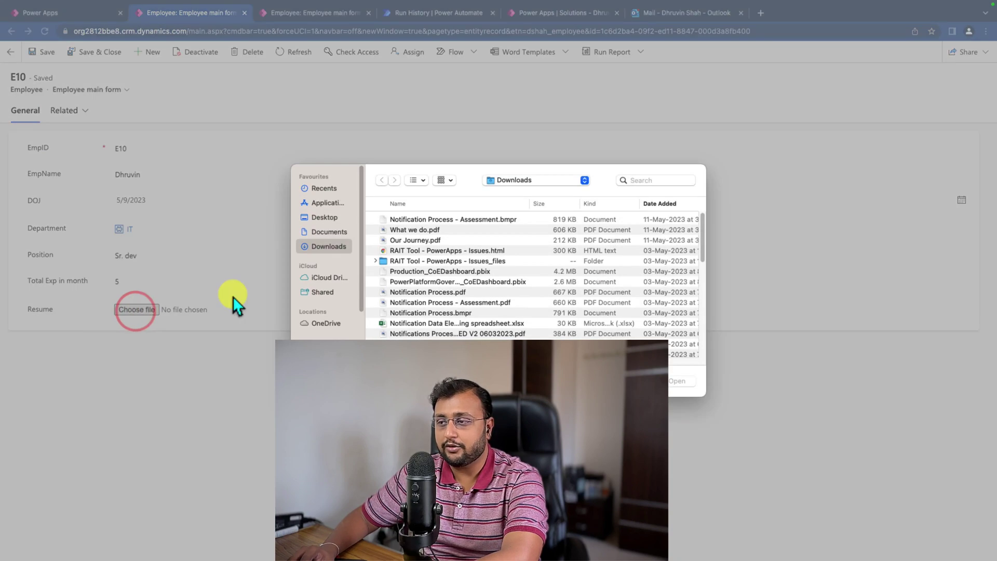
scroll(431, 307, down, 10)
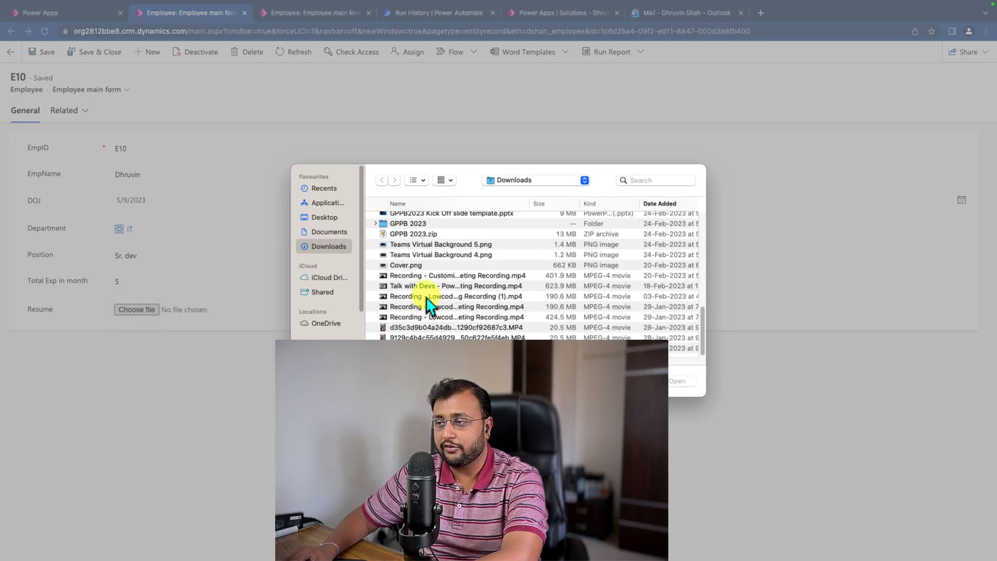
click(430, 253)
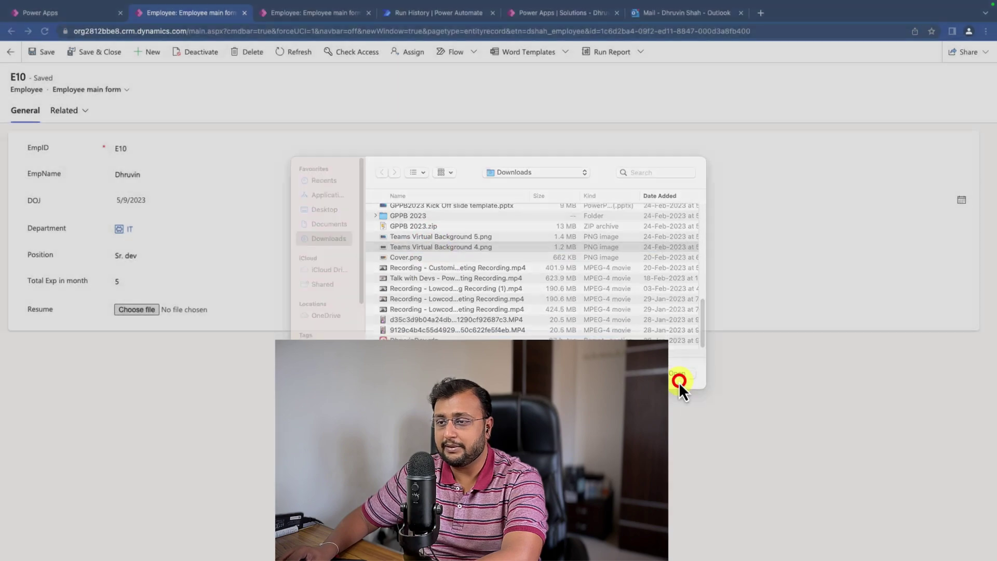
click(679, 383)
click(57, 58)
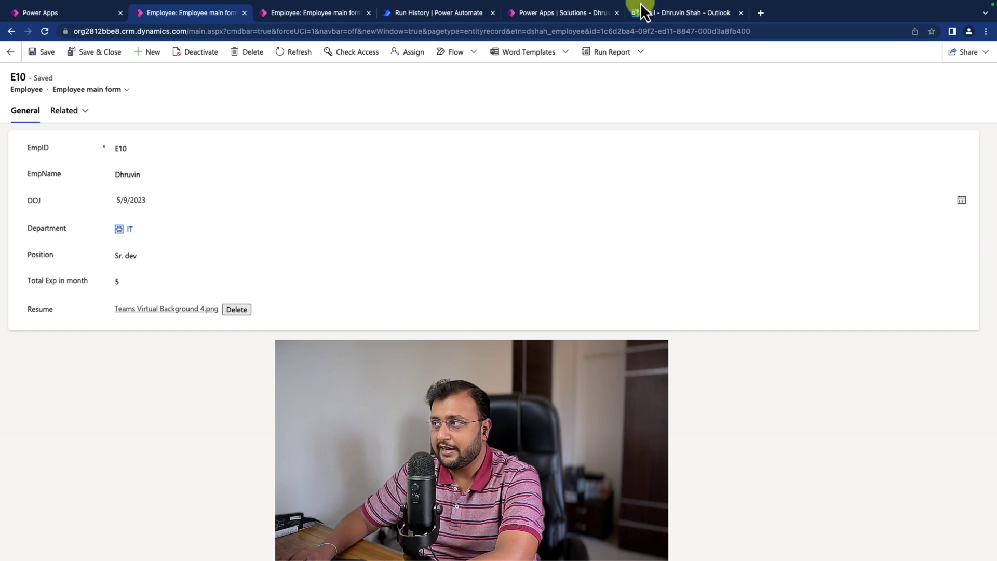
click(668, 11)
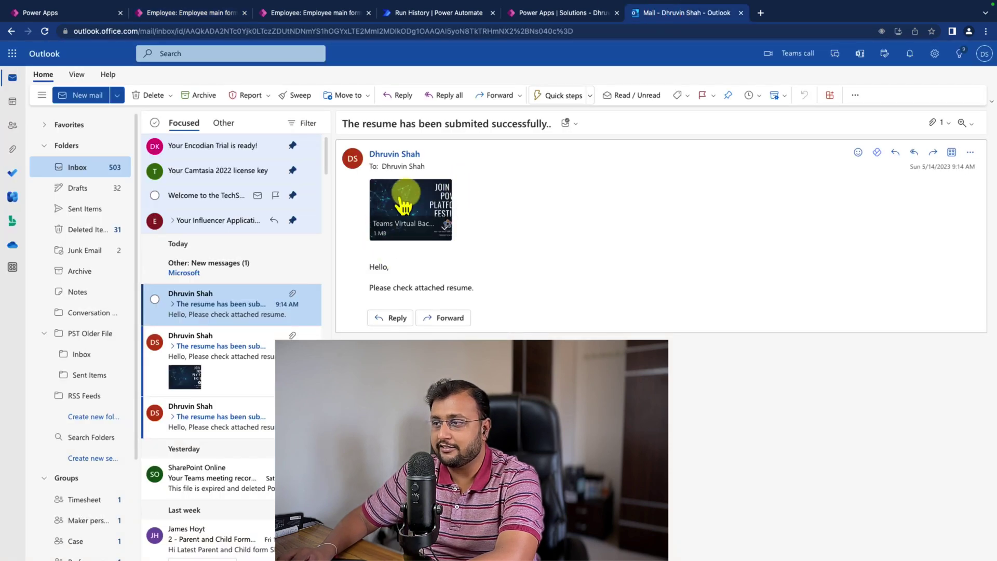
click(167, 13)
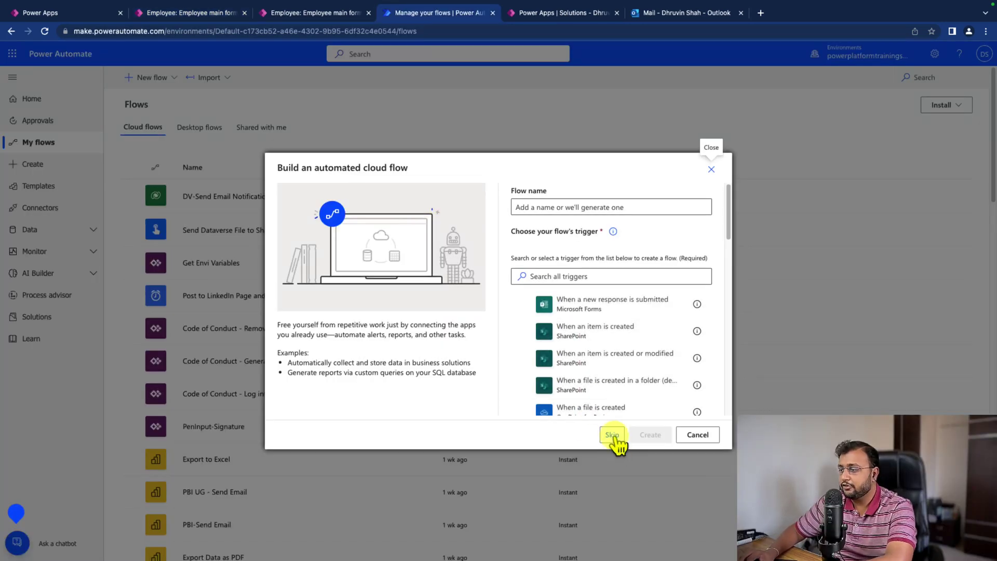
Create an automated cloud flow on Dataverse 'When a row is added, modified or deleted', change type Modified.
click(610, 434)
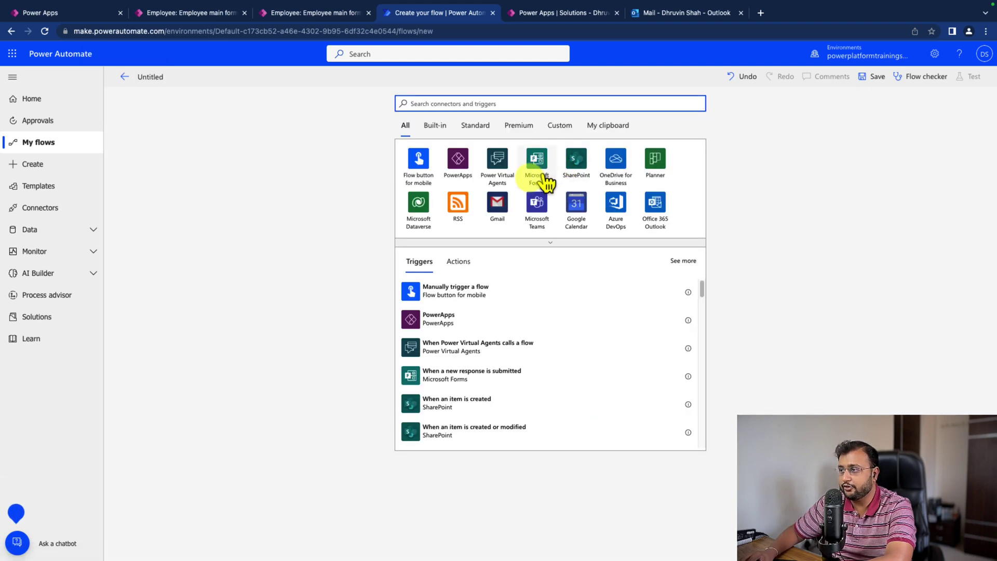
click(416, 216)
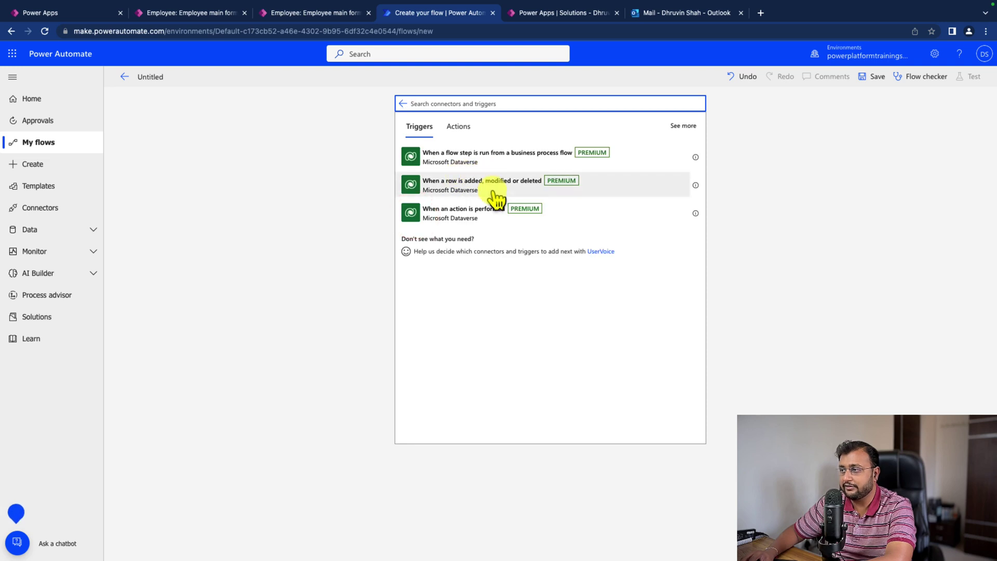
click(494, 192)
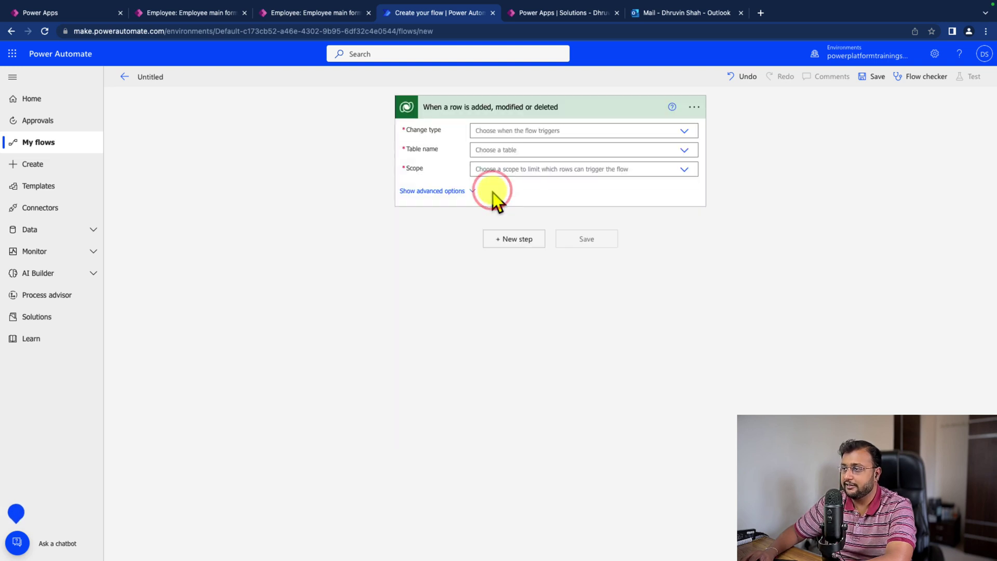
click(519, 132)
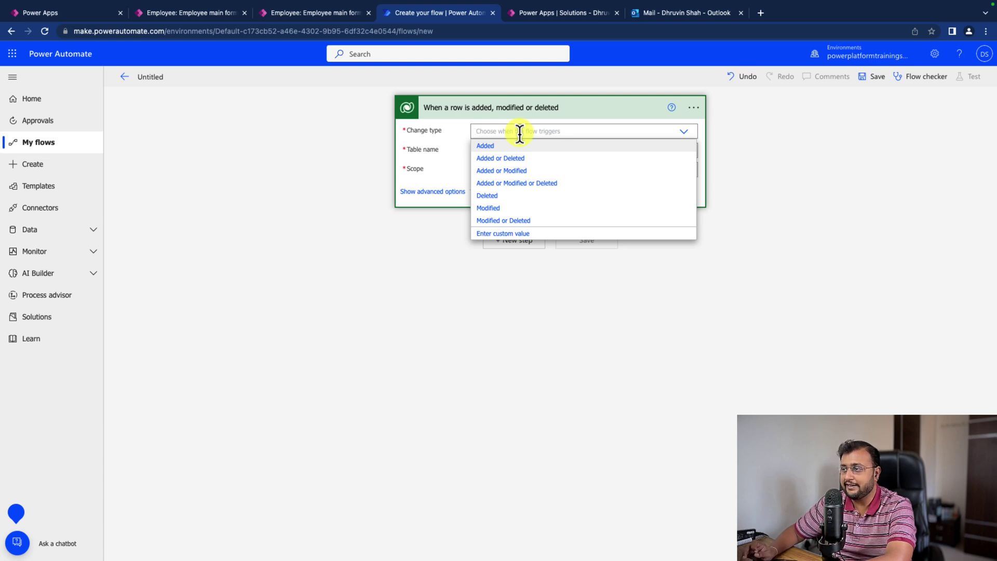
click(509, 210)
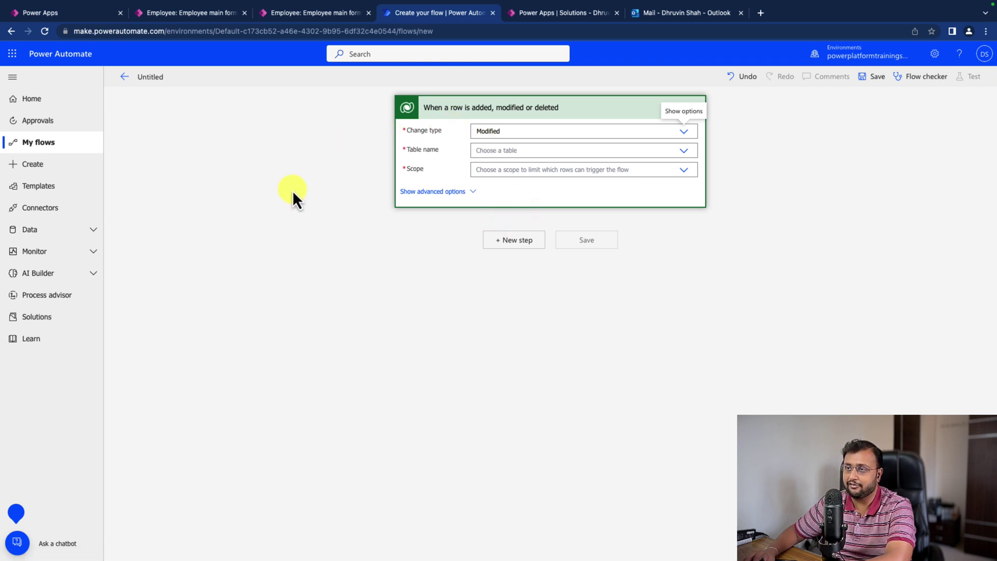
Set the trigger's table to Employees and its scope to Organization.
click(515, 150)
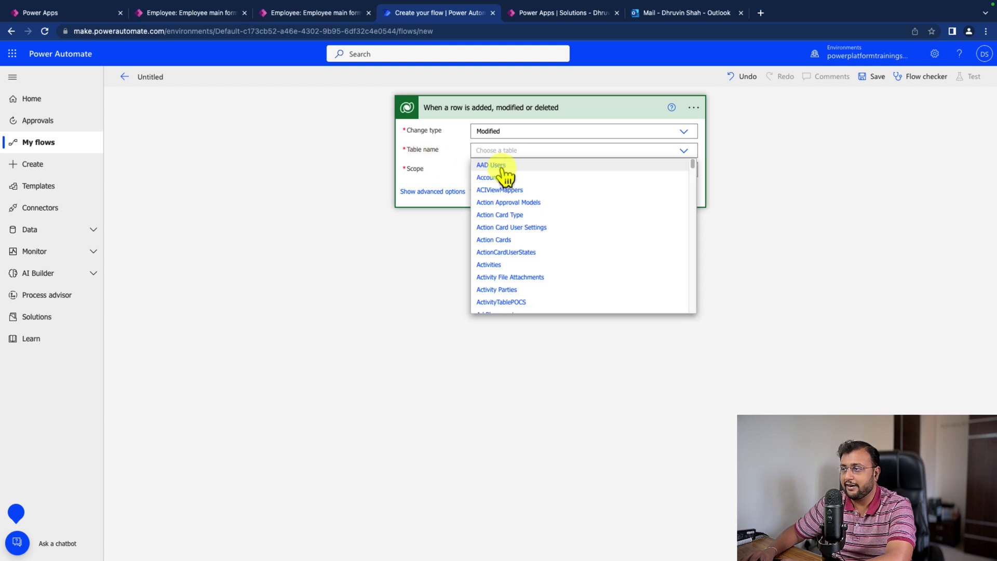
text(em)
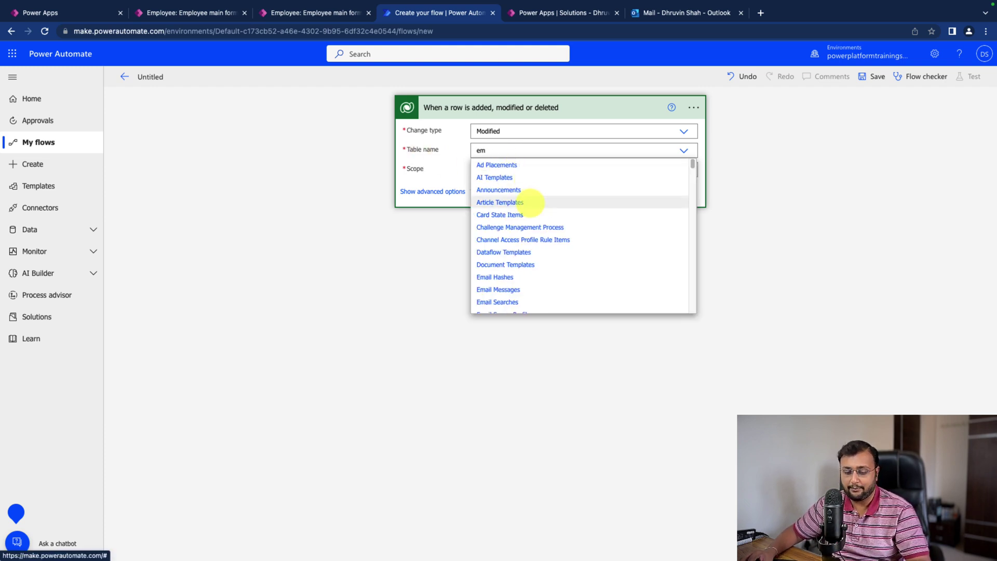
text(lo)
click(485, 148)
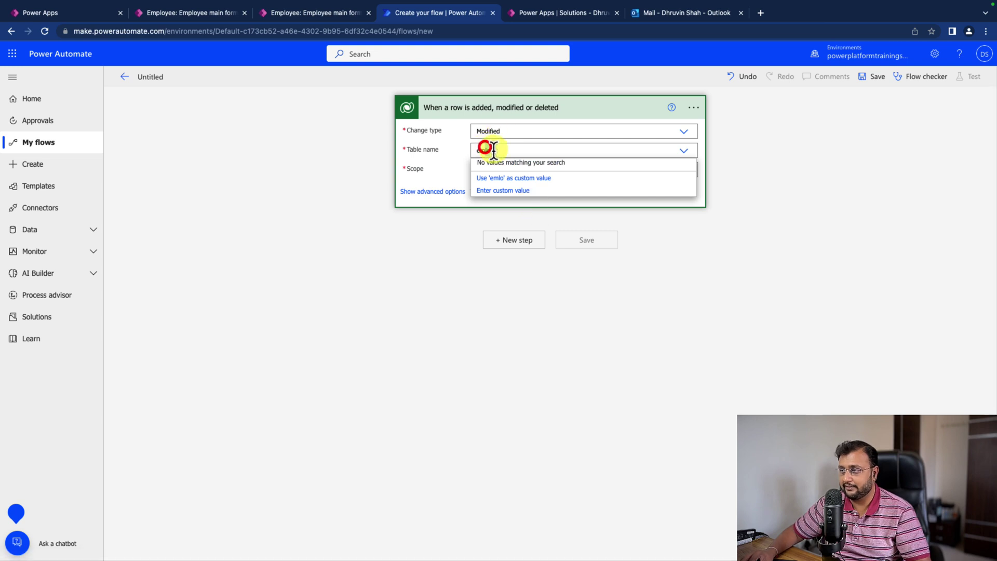
text(p)
click(493, 165)
click(497, 171)
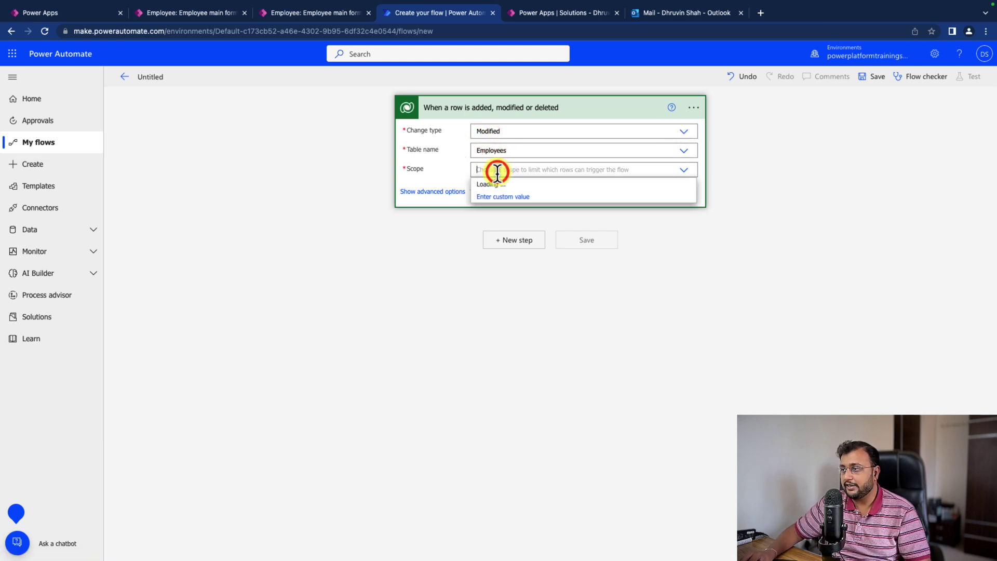
click(510, 198)
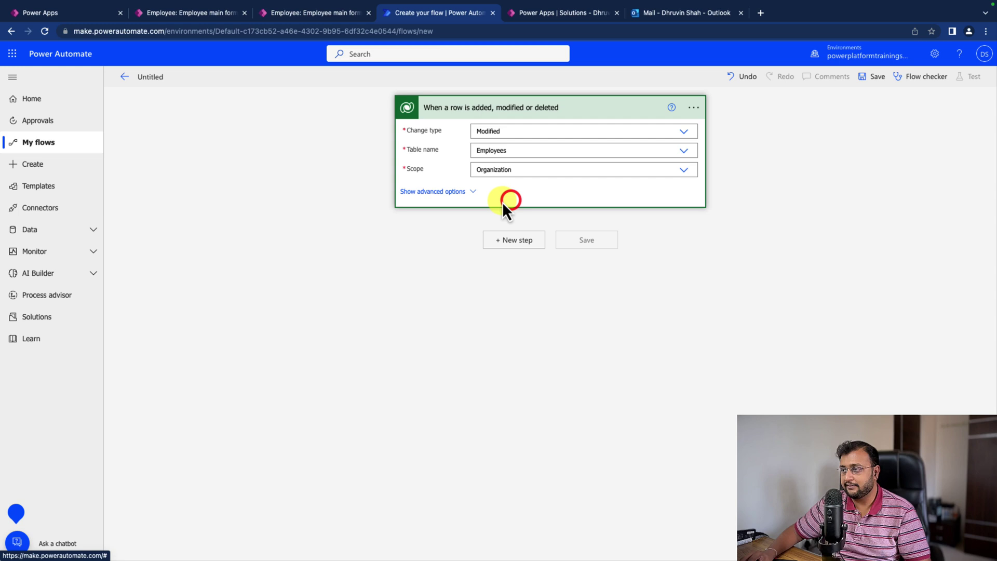
click(513, 244)
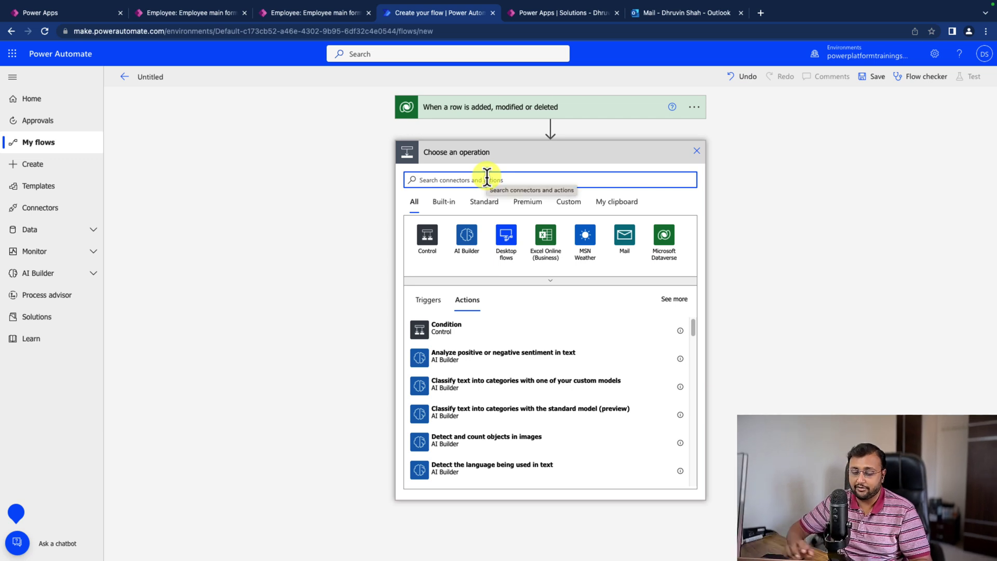
Add a Dataverse Get a row by ID action on the Employees table.
text(lis)
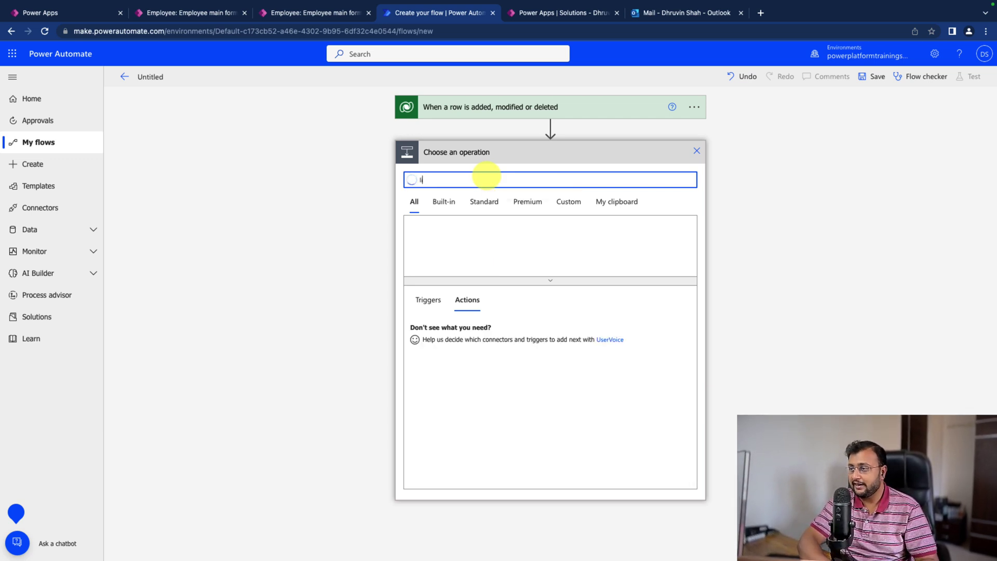
key(BackSpace)
click(669, 249)
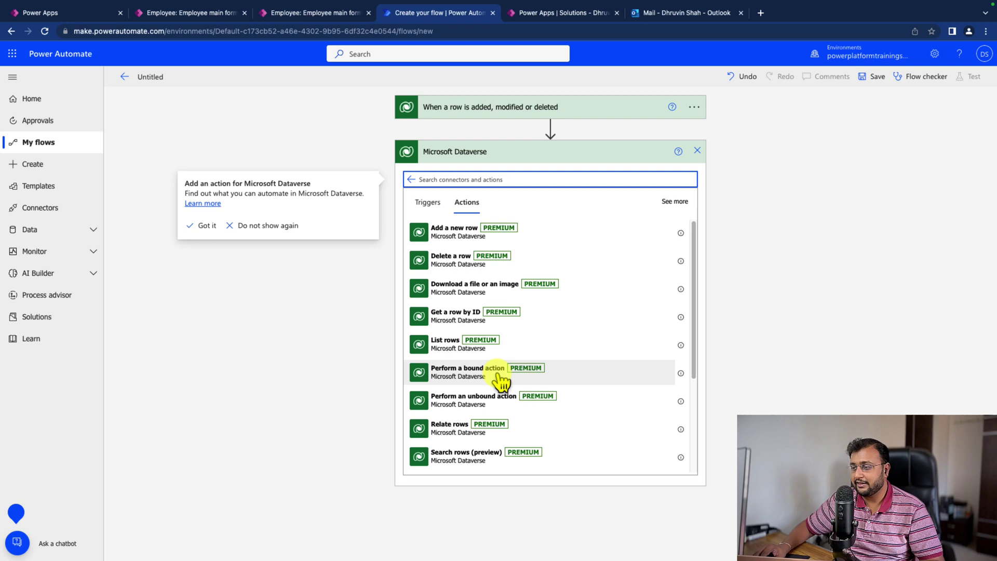
click(463, 316)
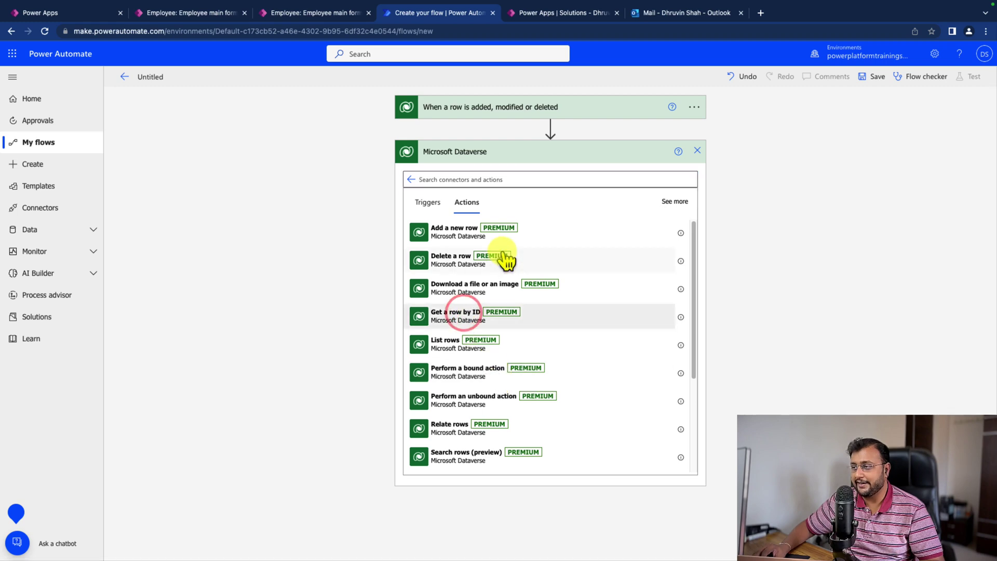
click(506, 180)
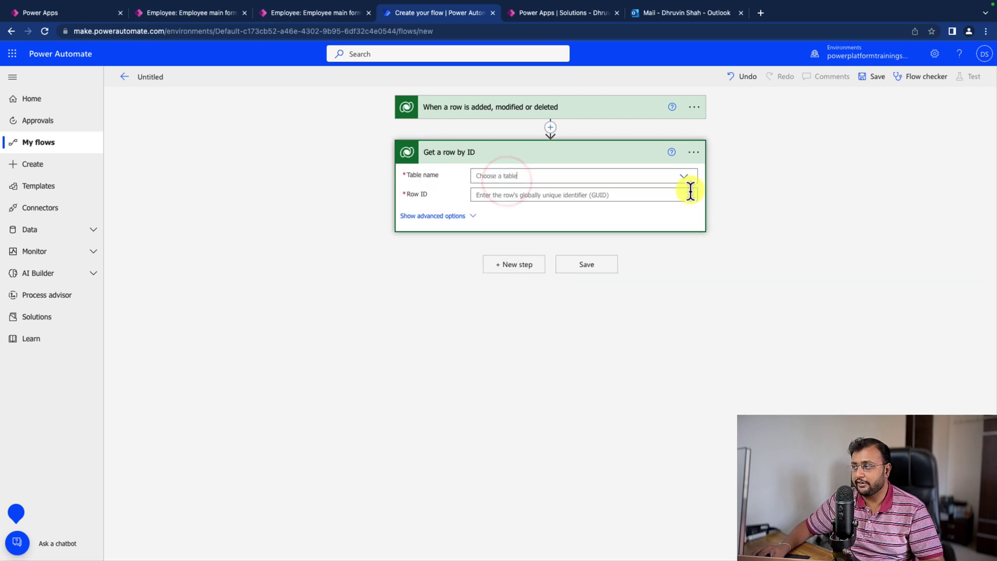
click(510, 176)
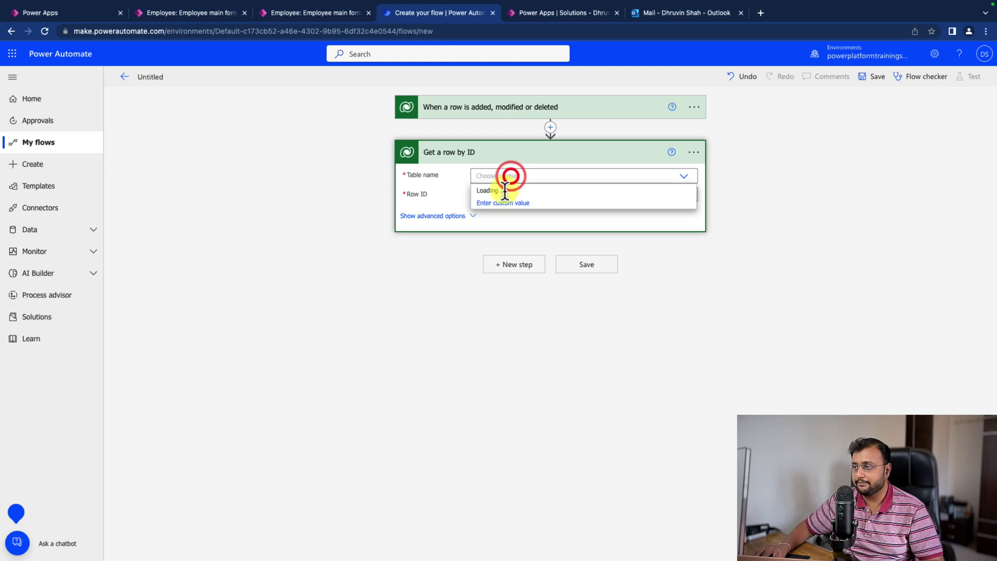
click(496, 189)
Set the lookup's Row ID to the trigger's Employee identifier from dynamic content.
click(501, 197)
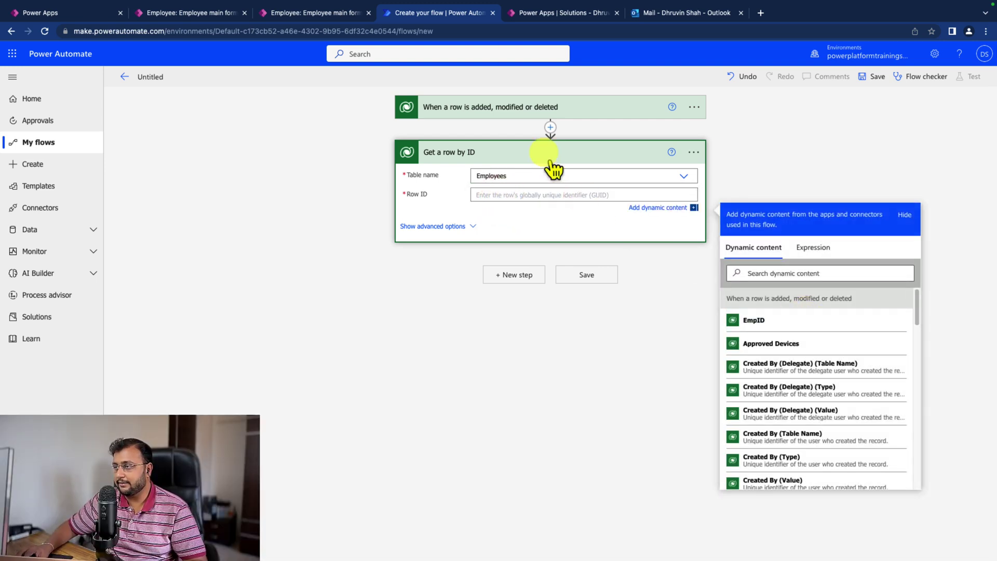
scroll(807, 357, down, 15)
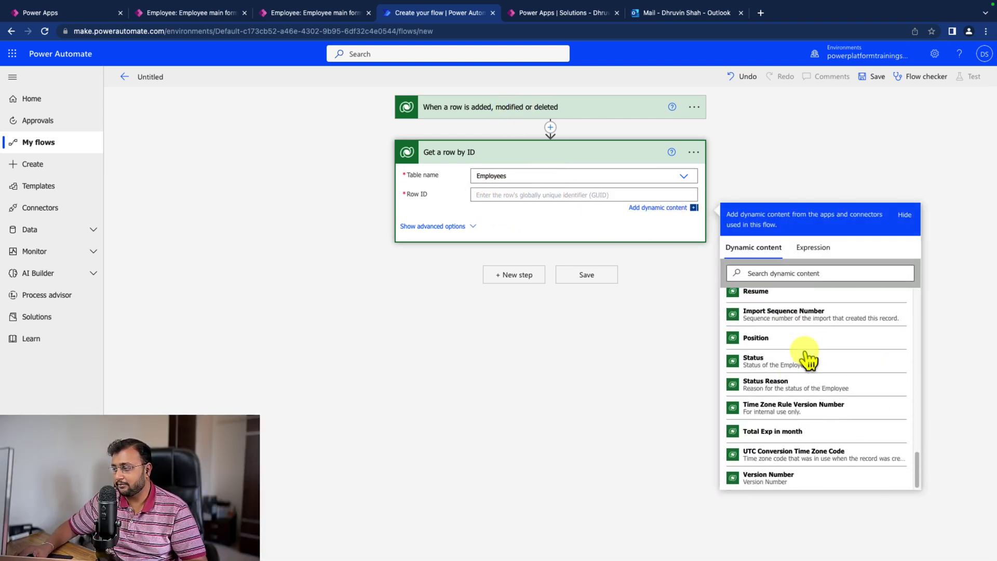
click(765, 273)
text(emplo)
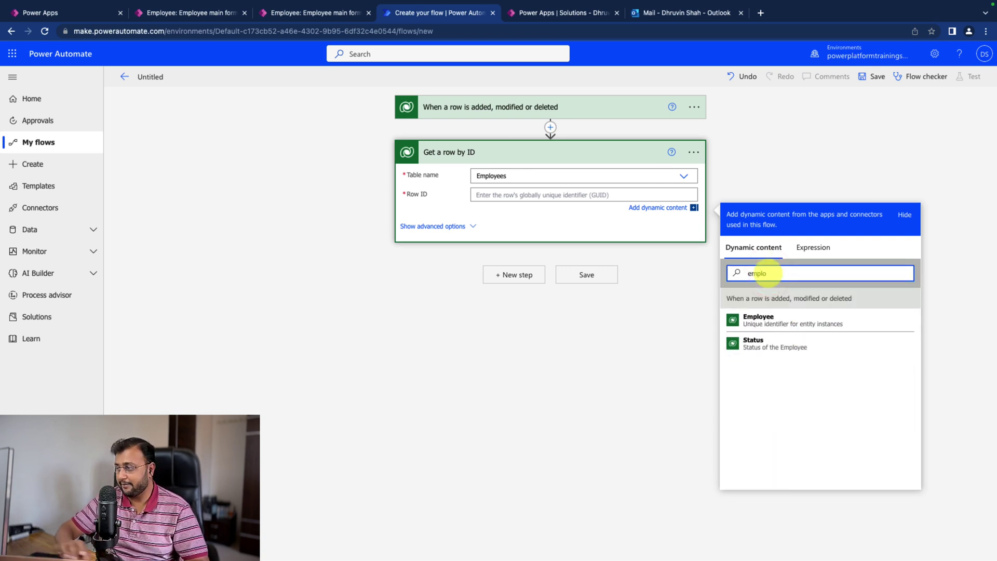
click(823, 322)
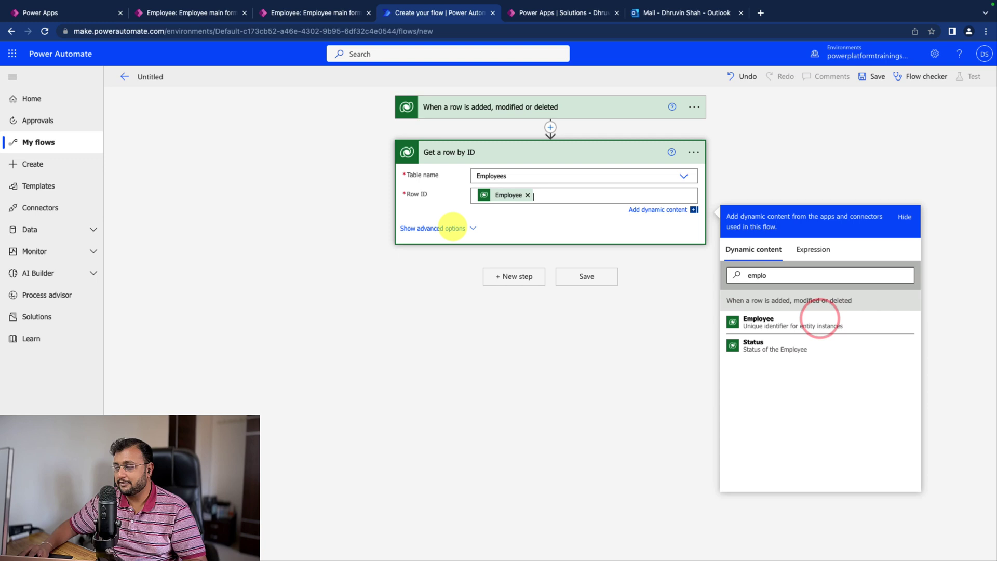
click(523, 275)
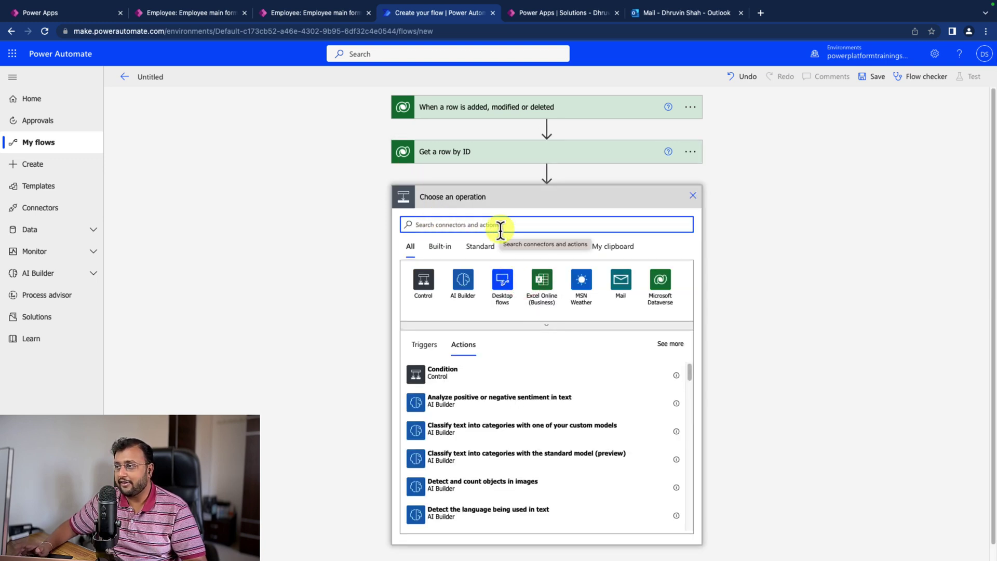
Add a Dataverse Download a file or an image action on the Employees table.
click(660, 282)
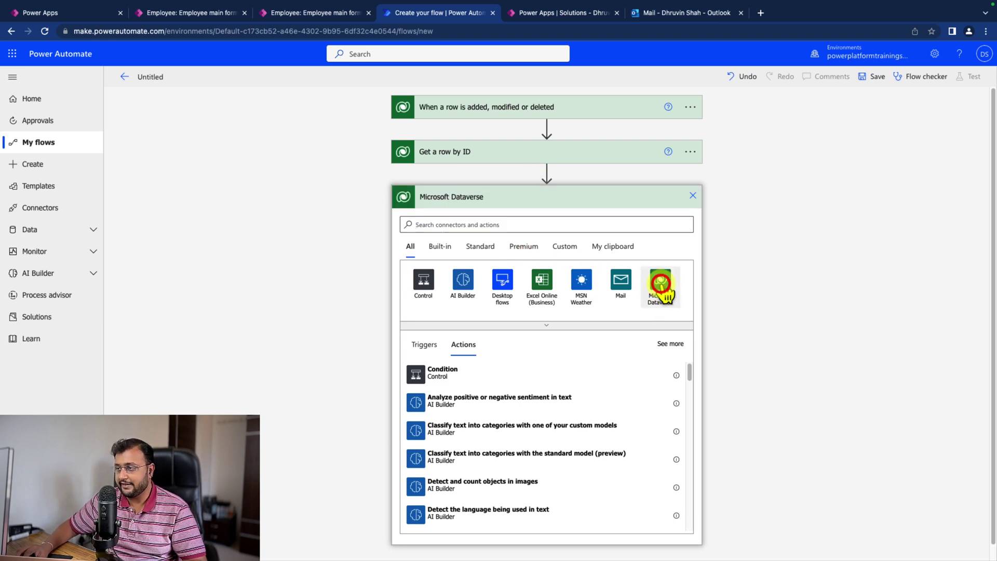
scroll(467, 291, down, 1)
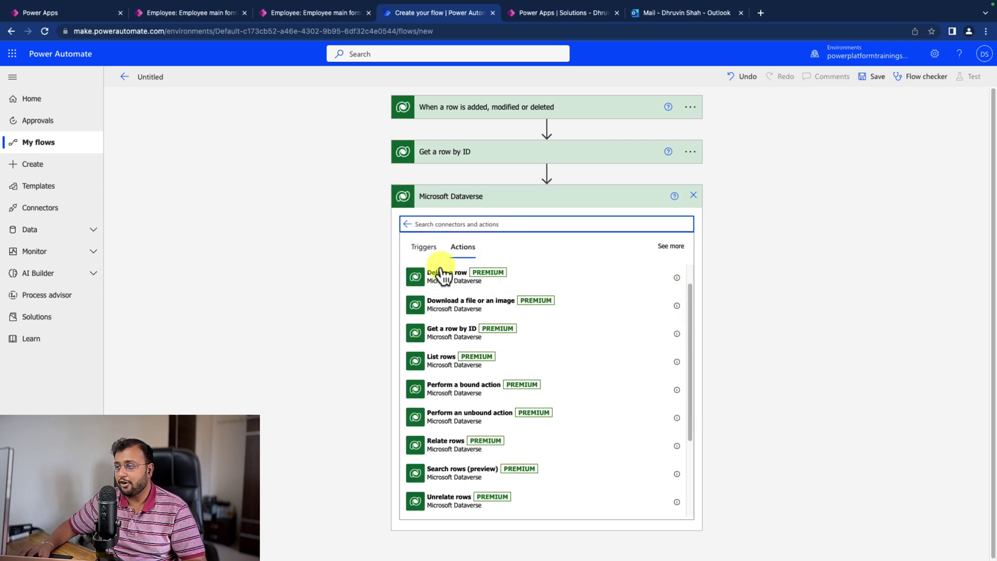
click(498, 311)
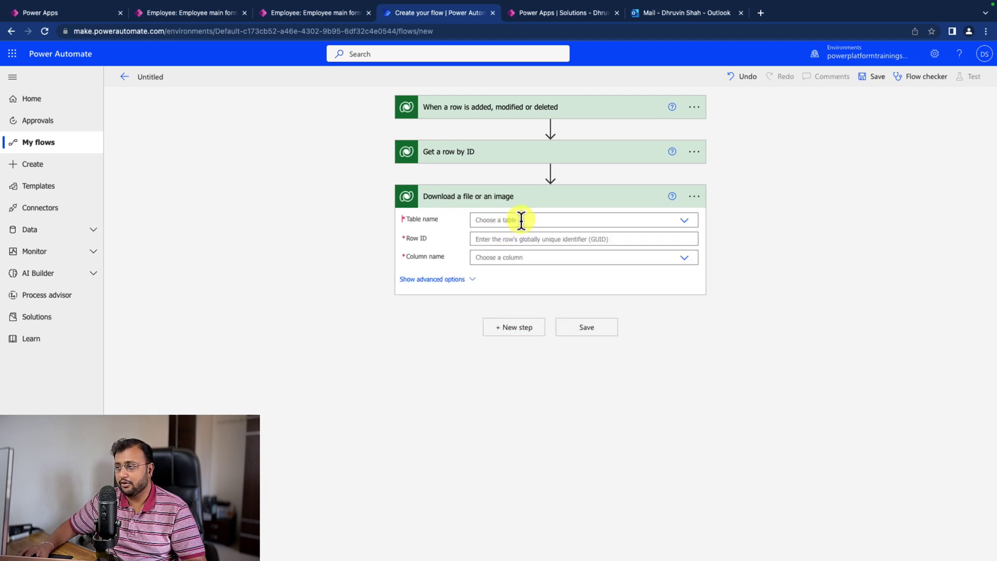
click(521, 220)
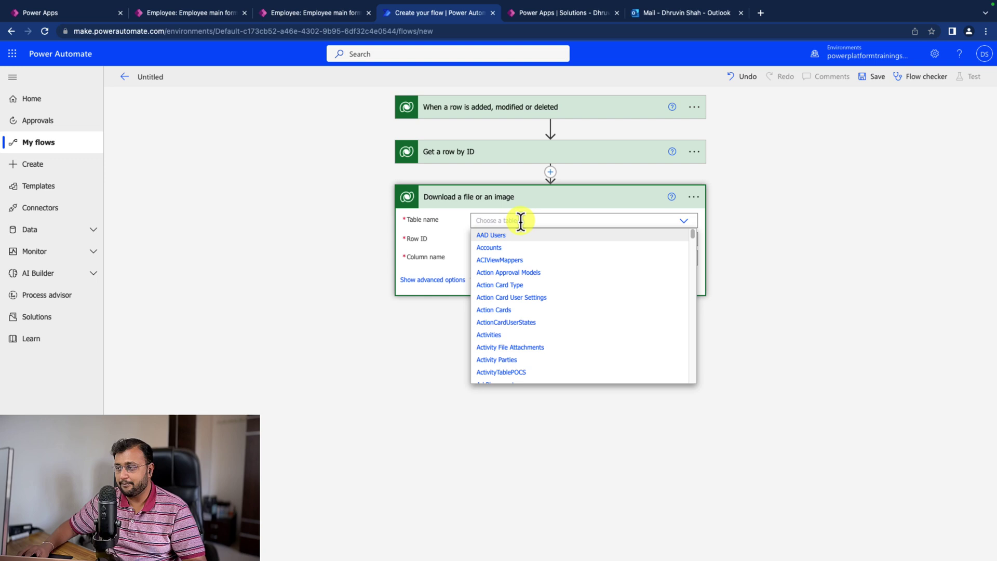
text(emplo)
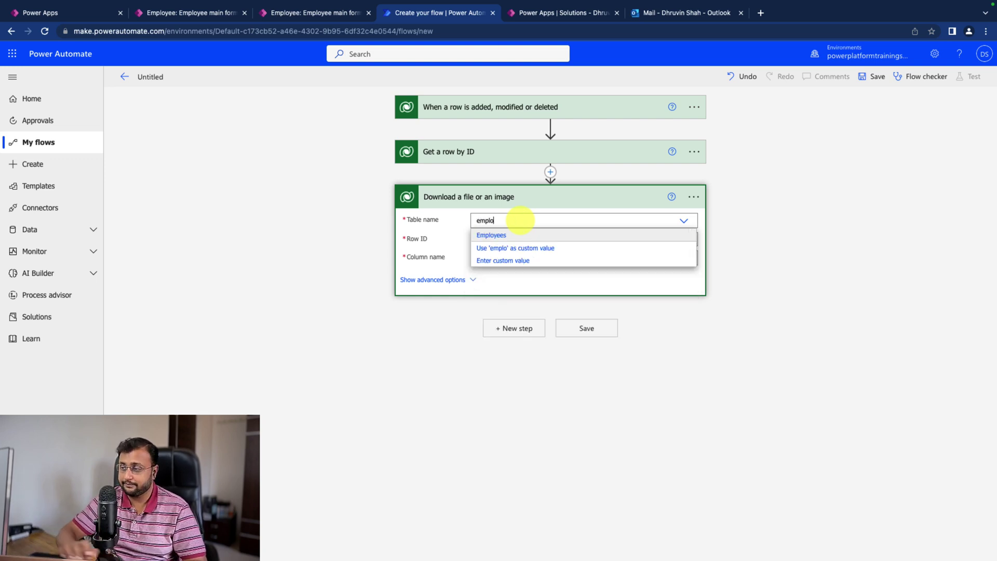
click(498, 235)
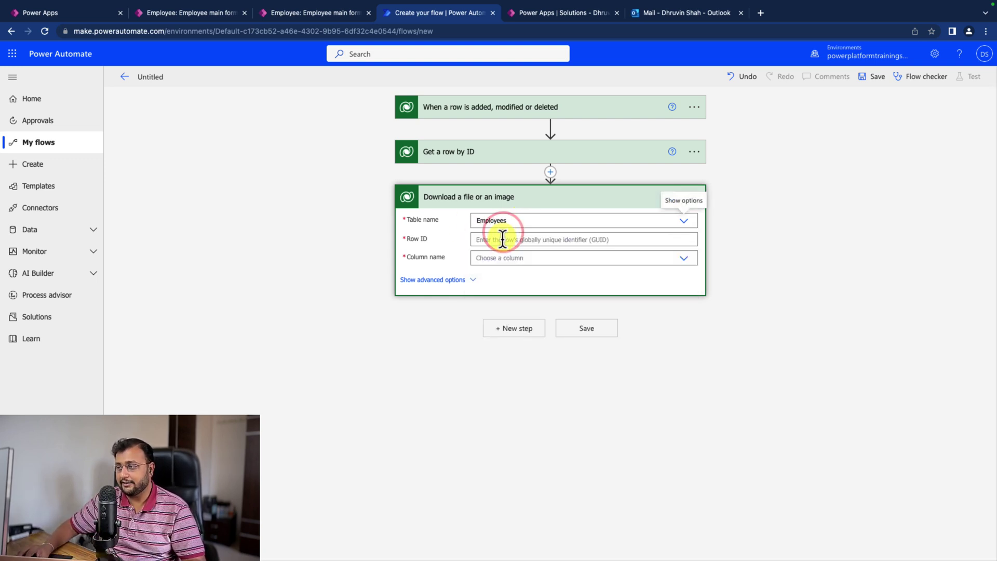
Set the download's Row ID to the trigger's Employee identifier and column to Resume.
click(500, 240)
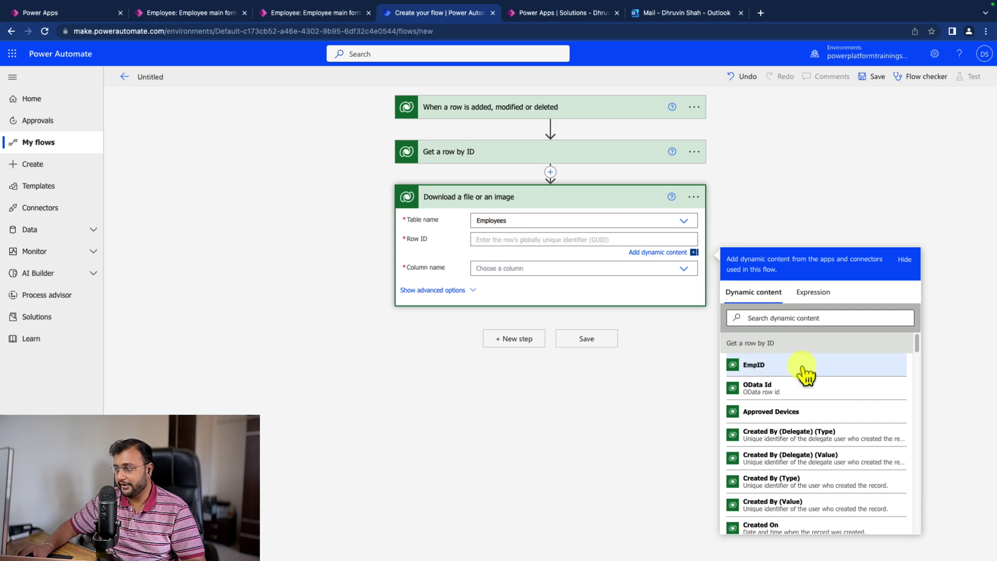
scroll(806, 373, down, 5)
click(762, 316)
text(e)
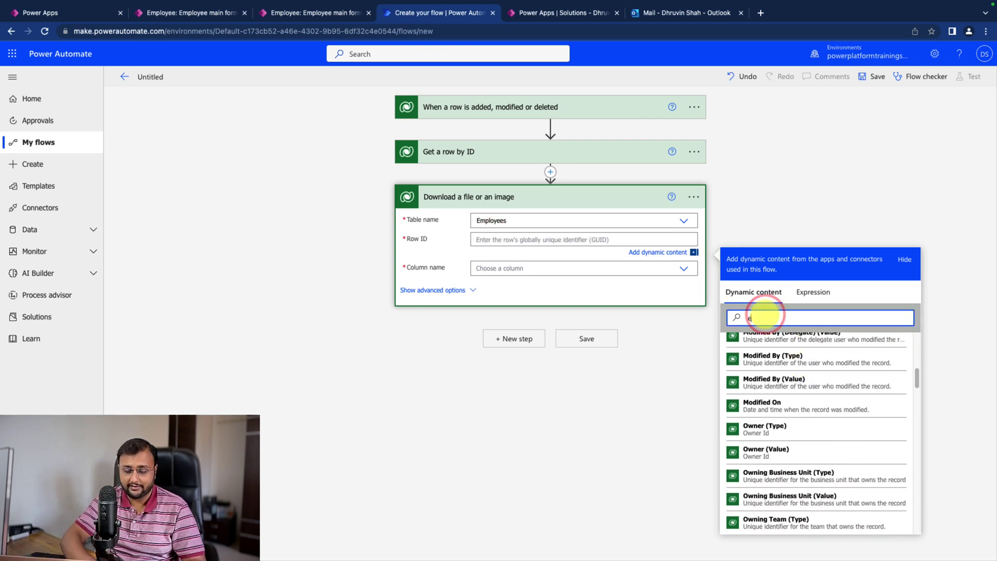
text(mplo)
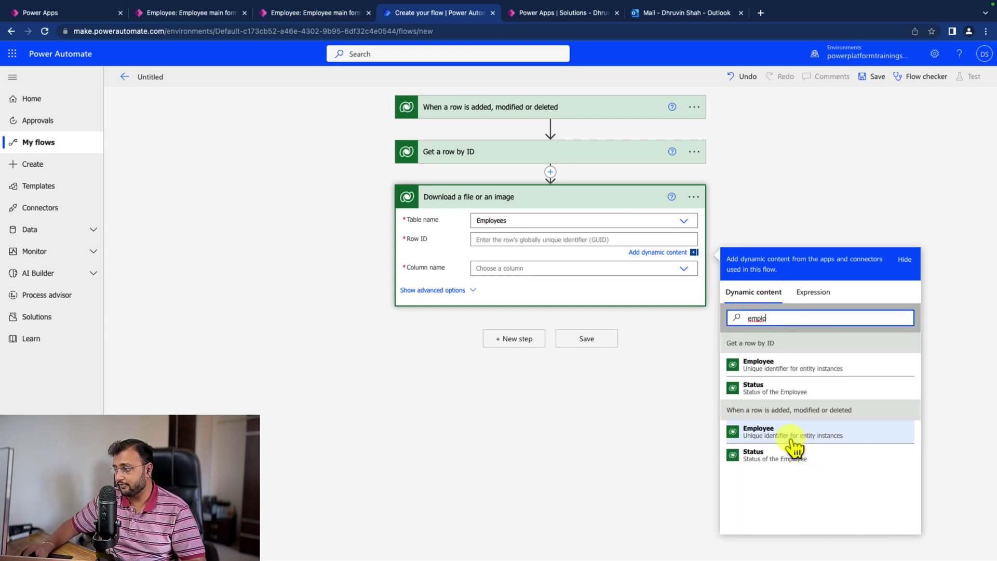
click(790, 437)
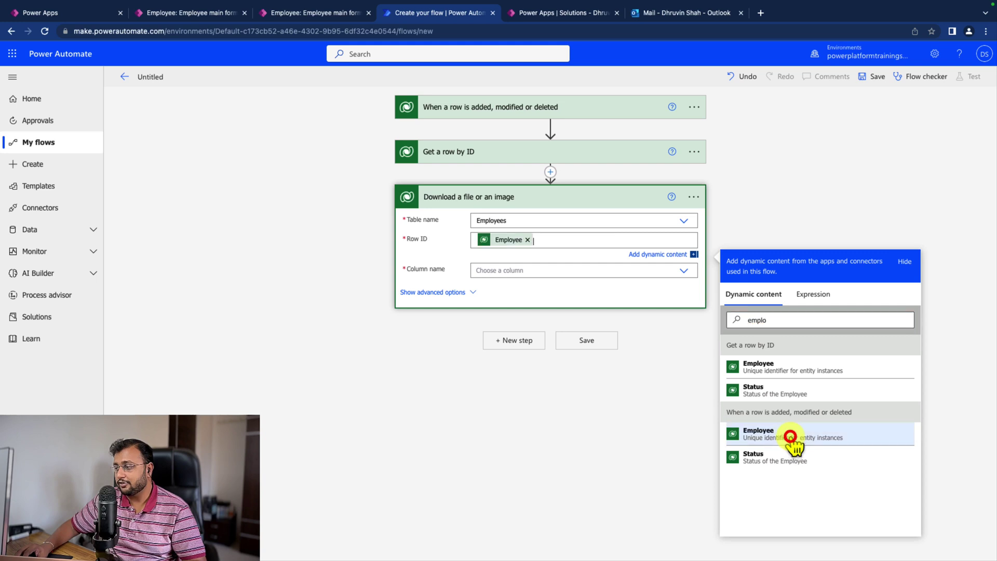
click(514, 268)
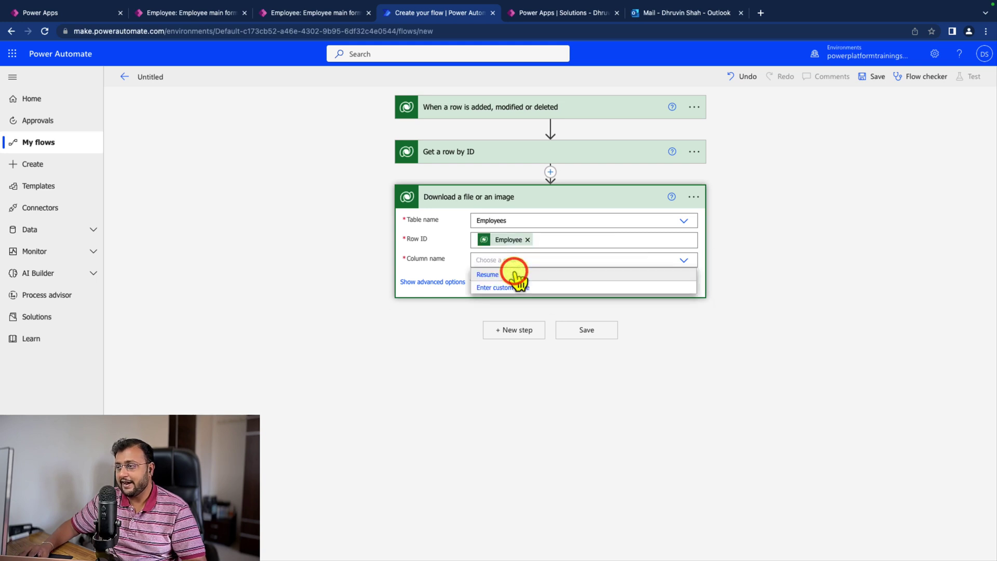
click(489, 275)
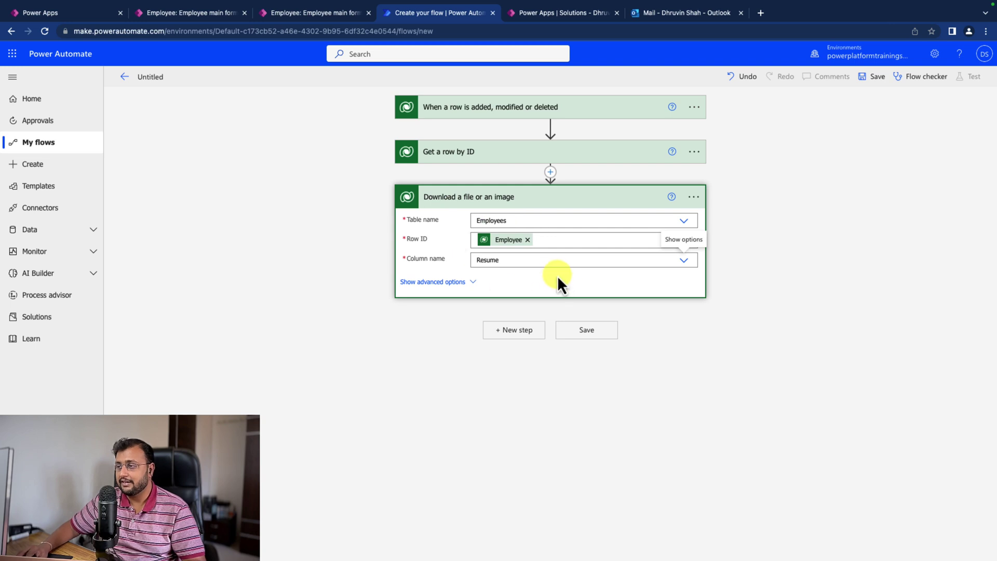
Add an Office 365 Outlook Send an email (V2) step with advanced options shown, and start entering the recipient's address.
click(504, 338)
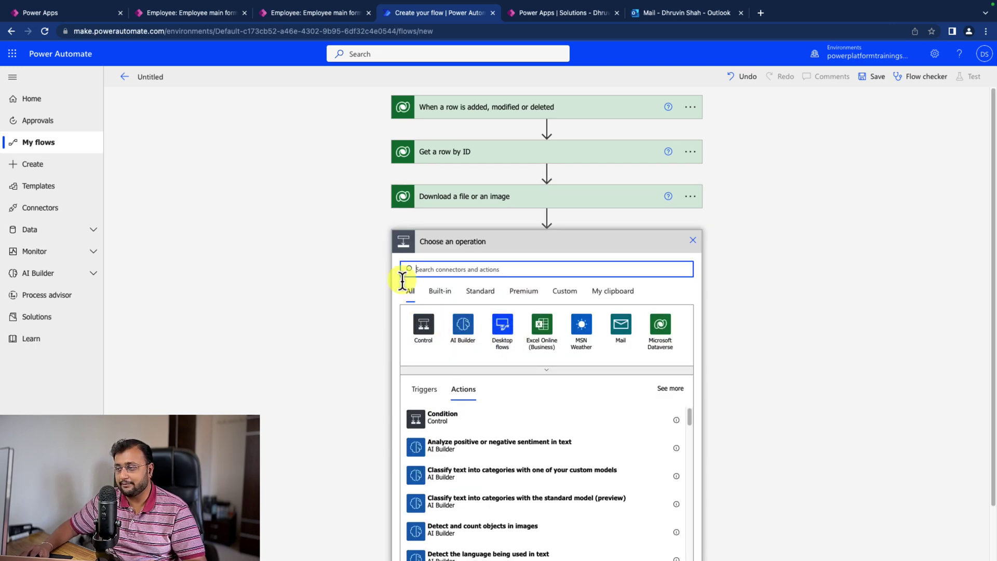
text(send email)
scroll(530, 454, down, 1)
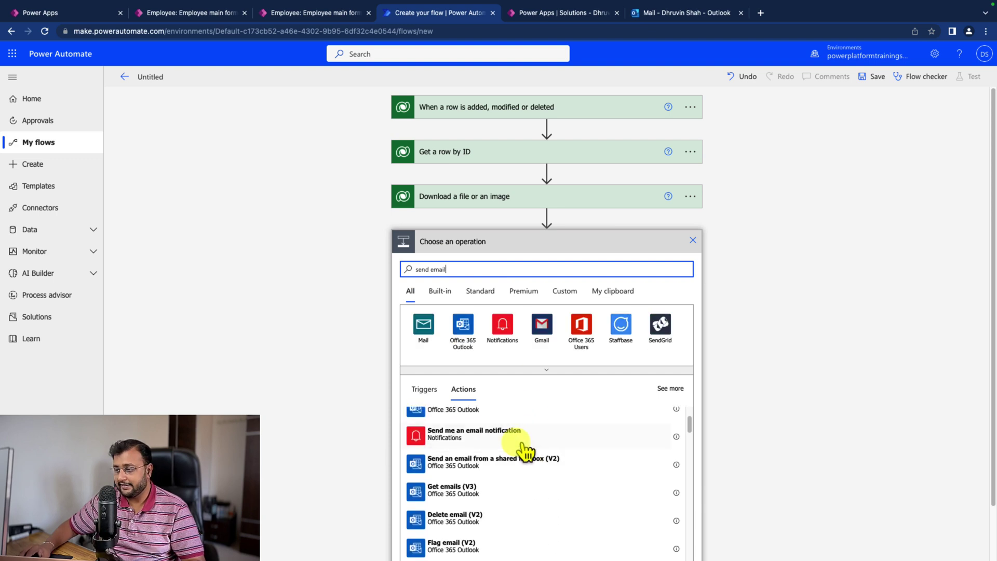
click(474, 415)
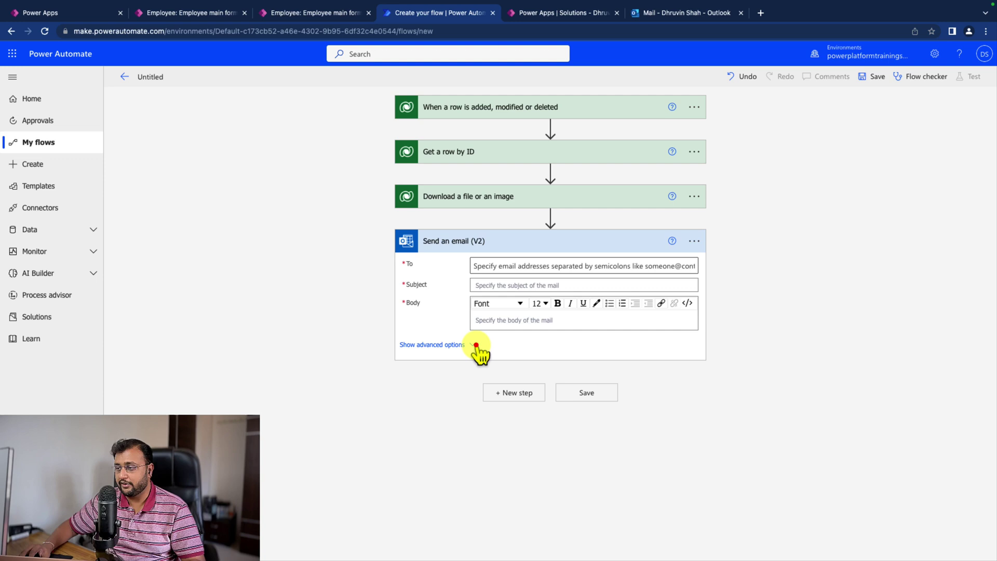
click(476, 345)
click(519, 269)
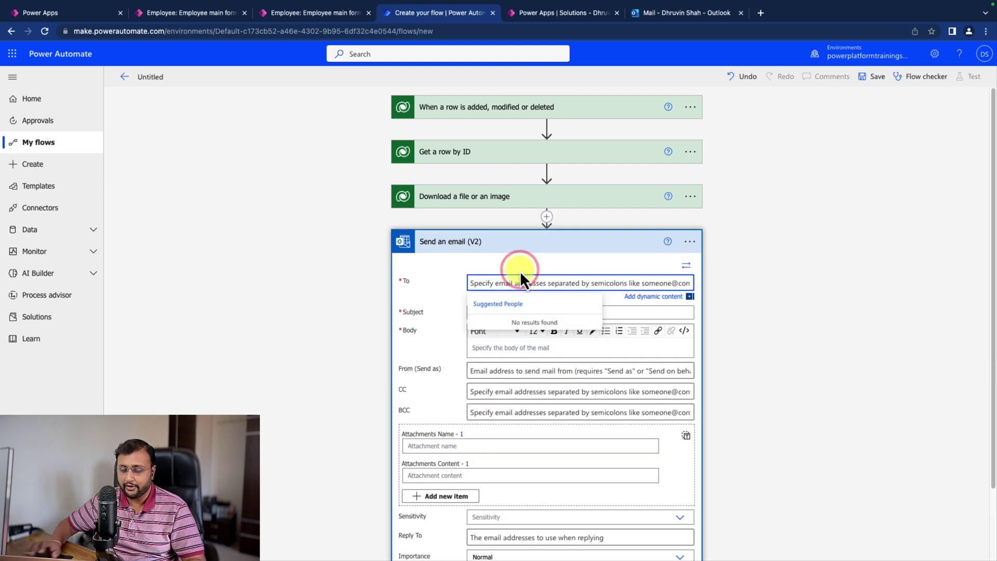
text(dhruvin)
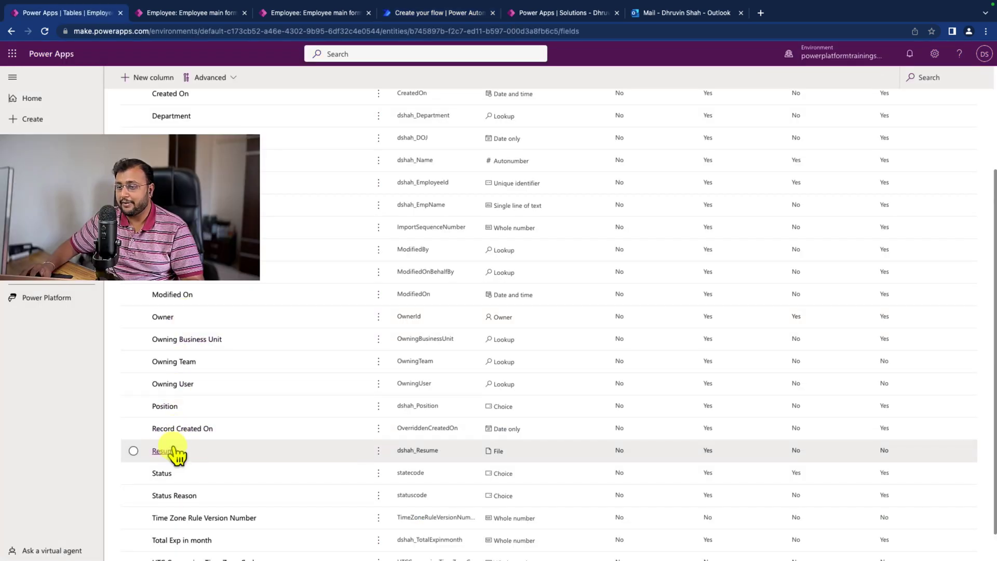
Copy the Resume column's logical name dshah_resume from its advanced options, then return to the flow.
click(171, 451)
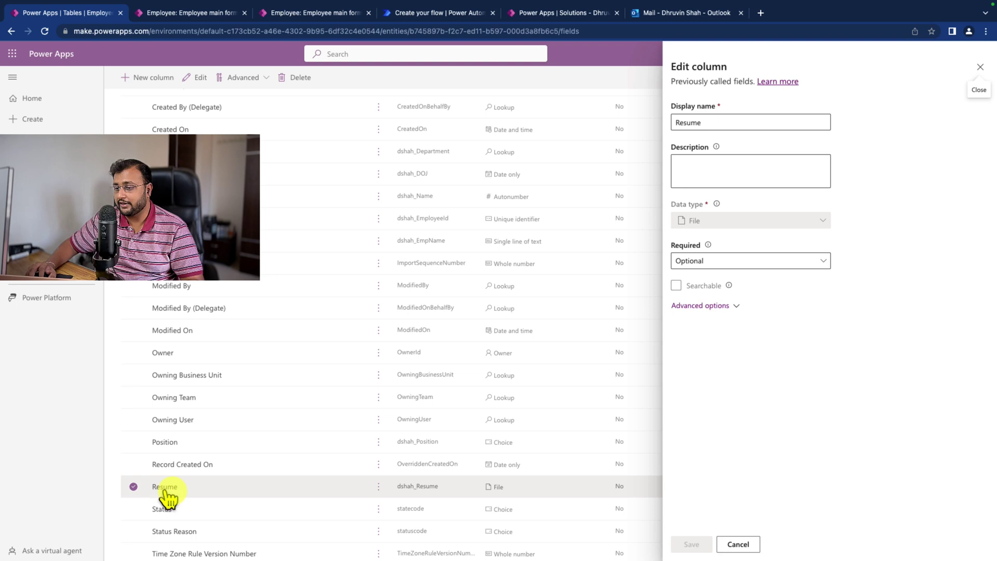
click(735, 305)
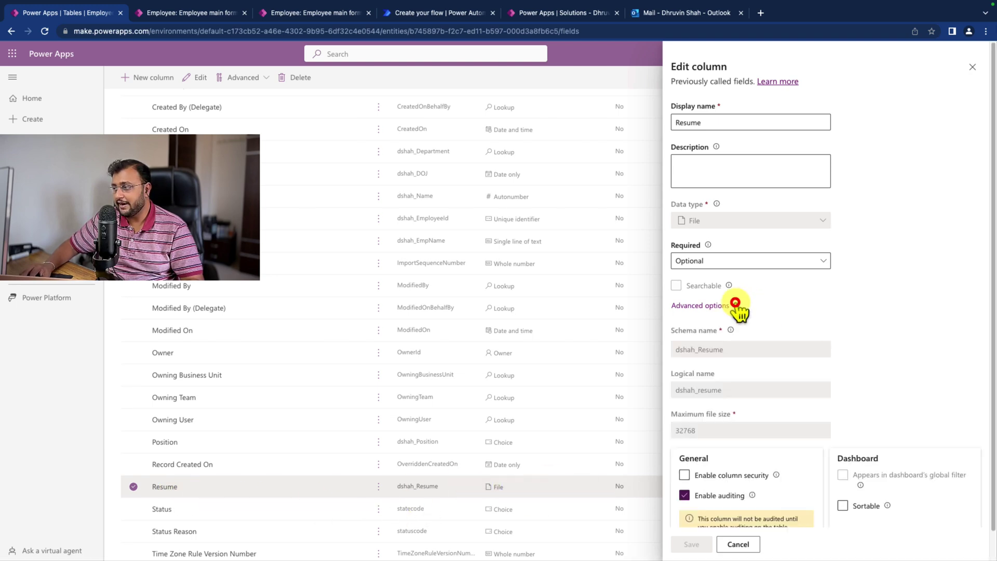
drag(677, 389, 744, 392)
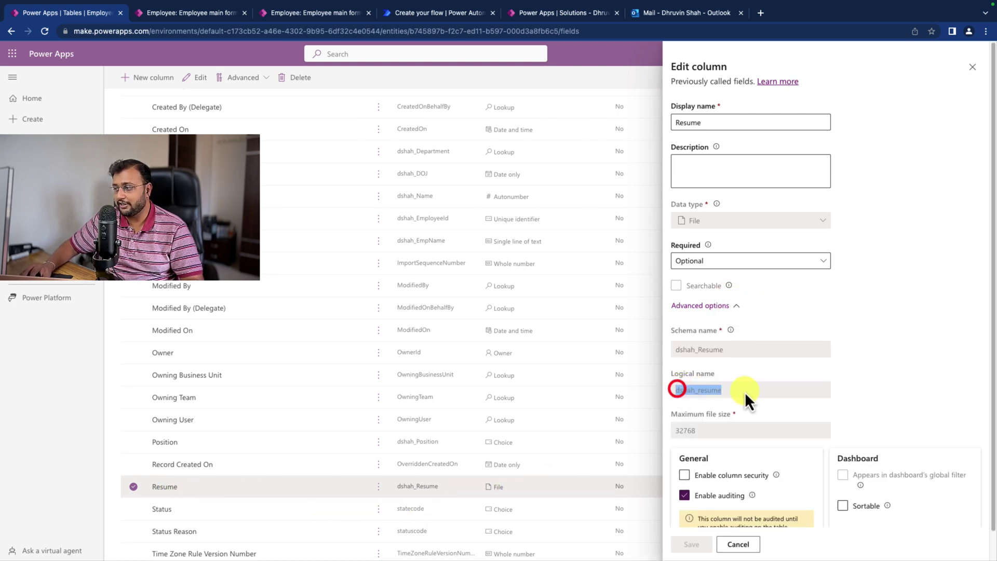
key(super+4)
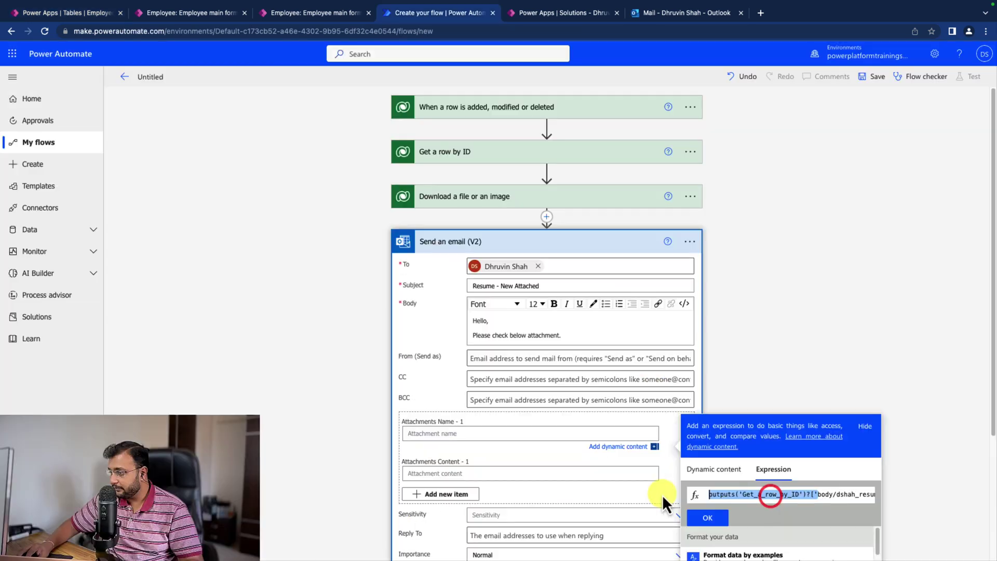
Set Attachments Name to the expression outputs('Get_a_row_by_ID')?['body/dshah_resume_name'].
click(736, 492)
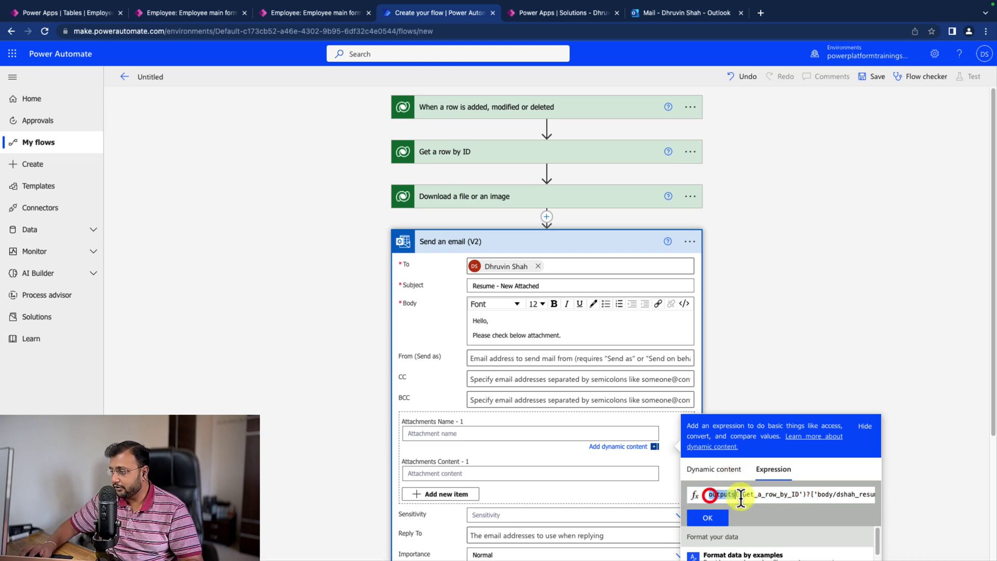
drag(709, 494, 806, 499)
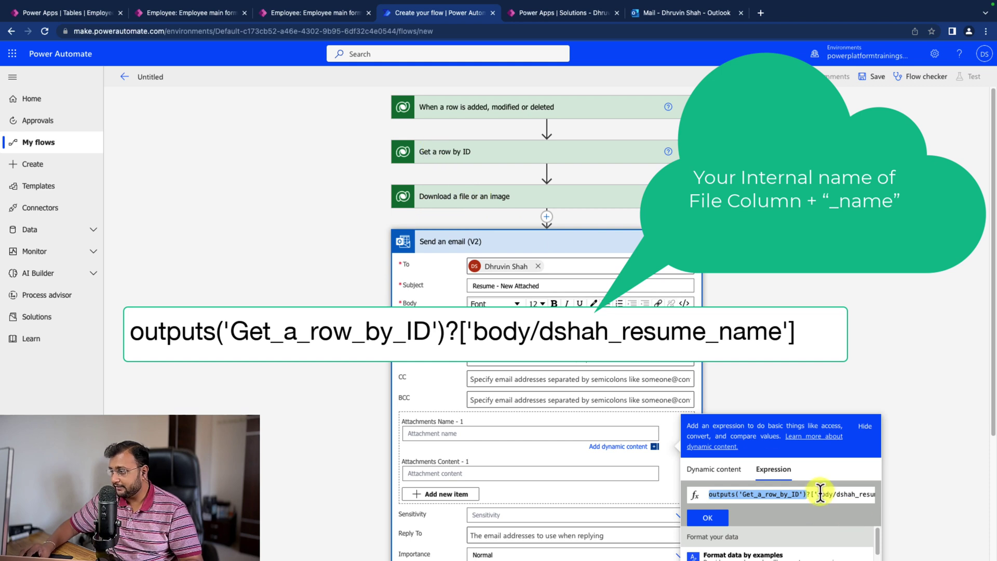
drag(811, 494, 868, 494)
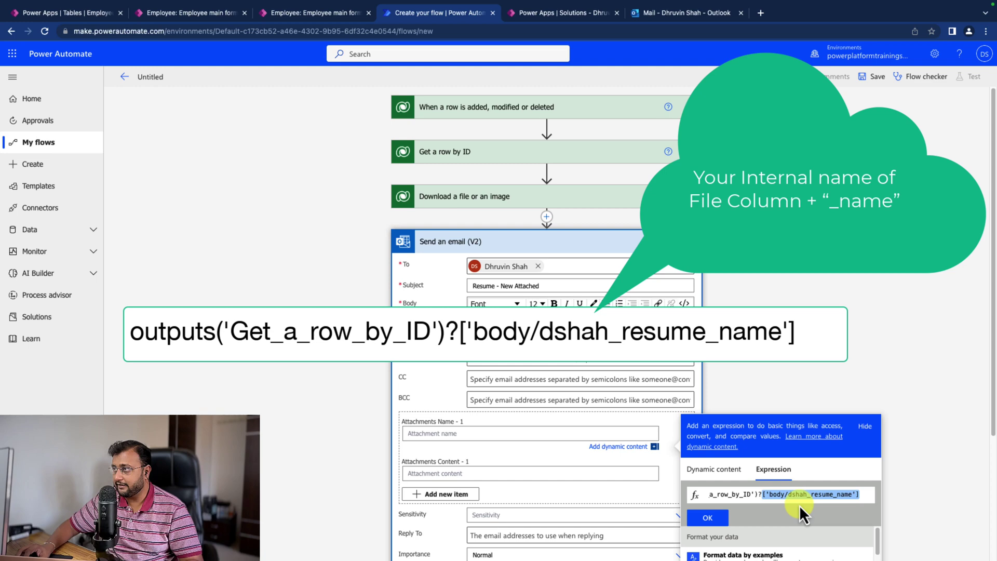
click(73, 13)
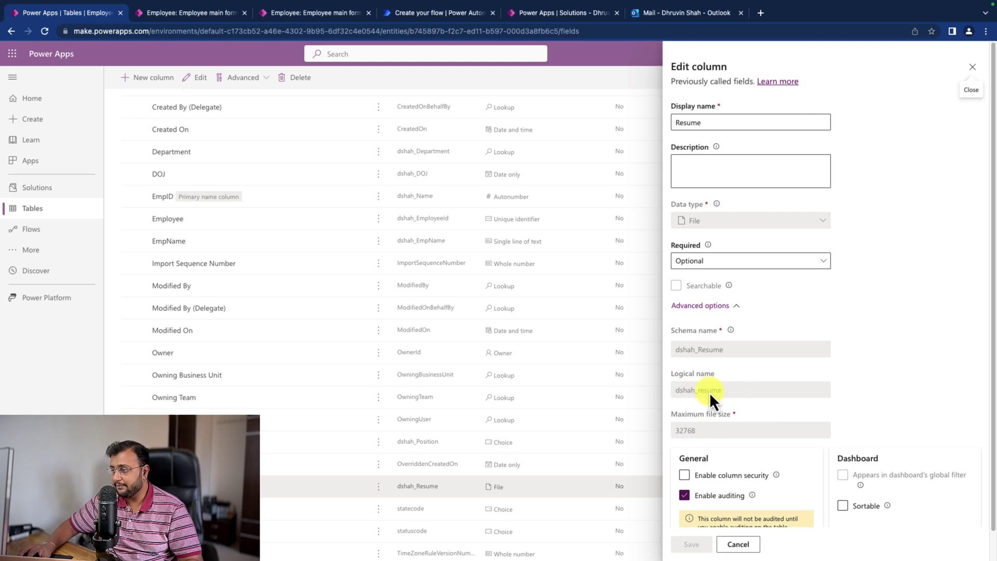
click(317, 11)
click(434, 13)
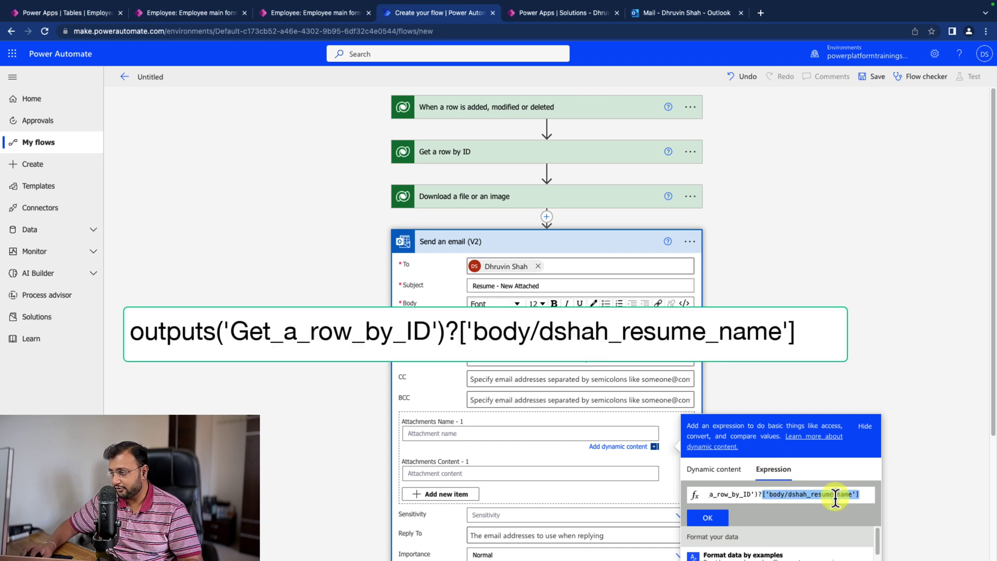
drag(833, 495, 845, 500)
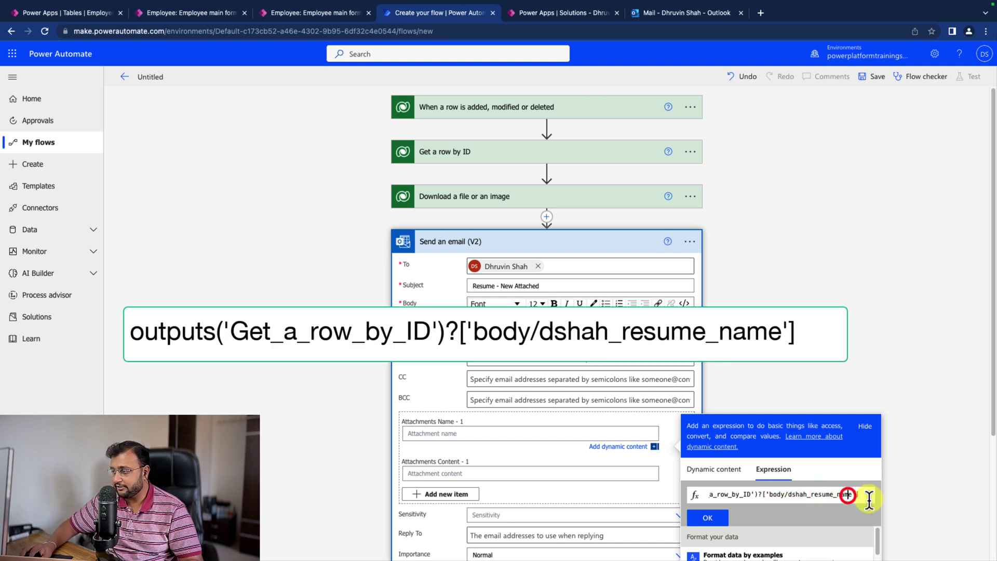
click(706, 517)
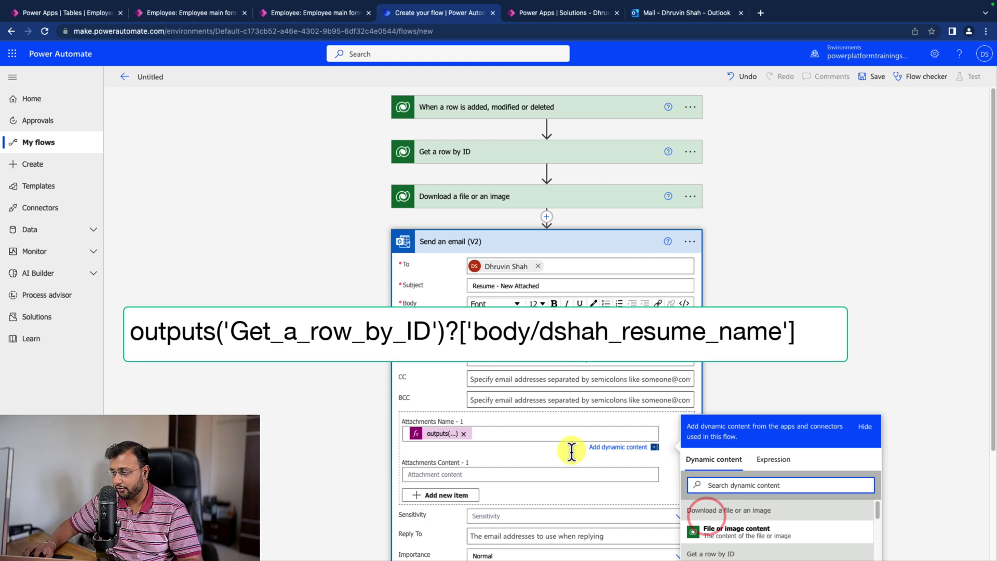
Use the downloaded 'File or image content' as Attachments Content and save the flow as DV-SendEmail-Attach01.
click(443, 474)
scroll(831, 365, down, 3)
scroll(567, 238, up, 3)
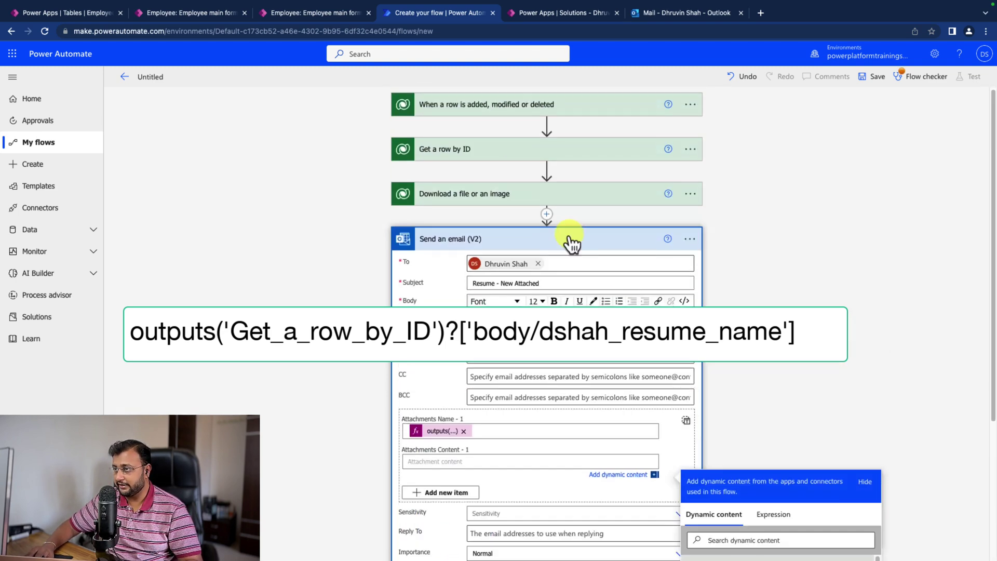
scroll(837, 329, down, 4)
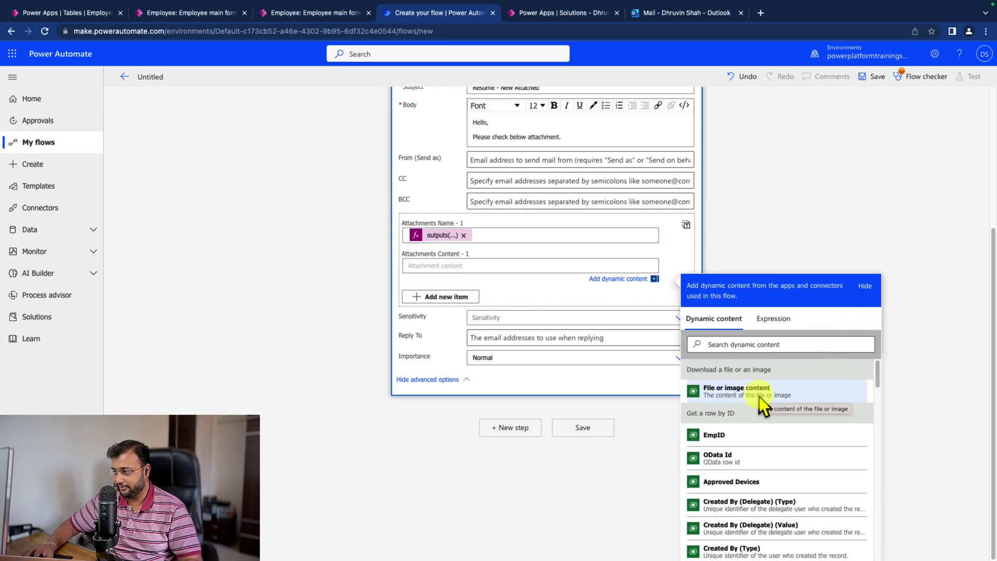
click(759, 396)
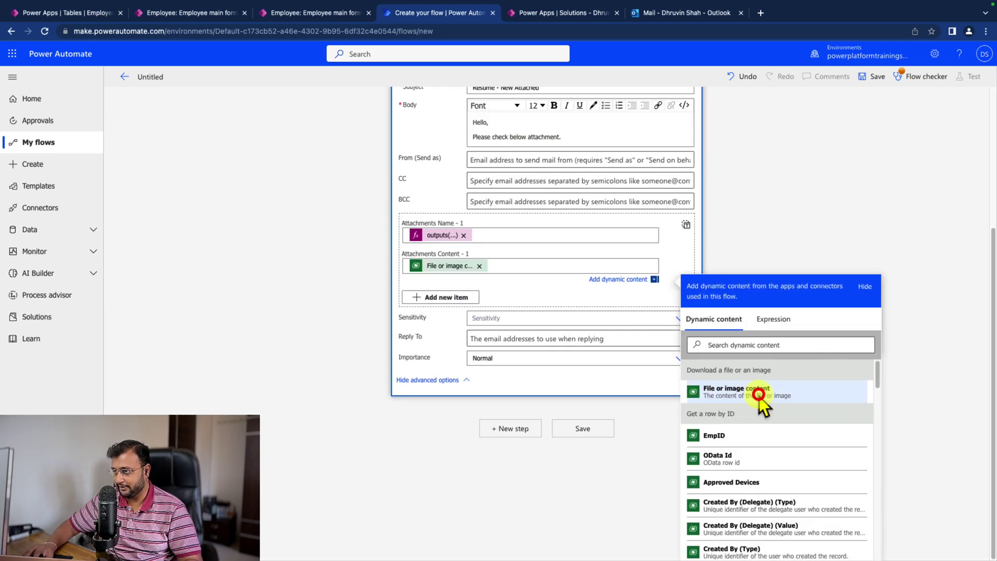
click(875, 77)
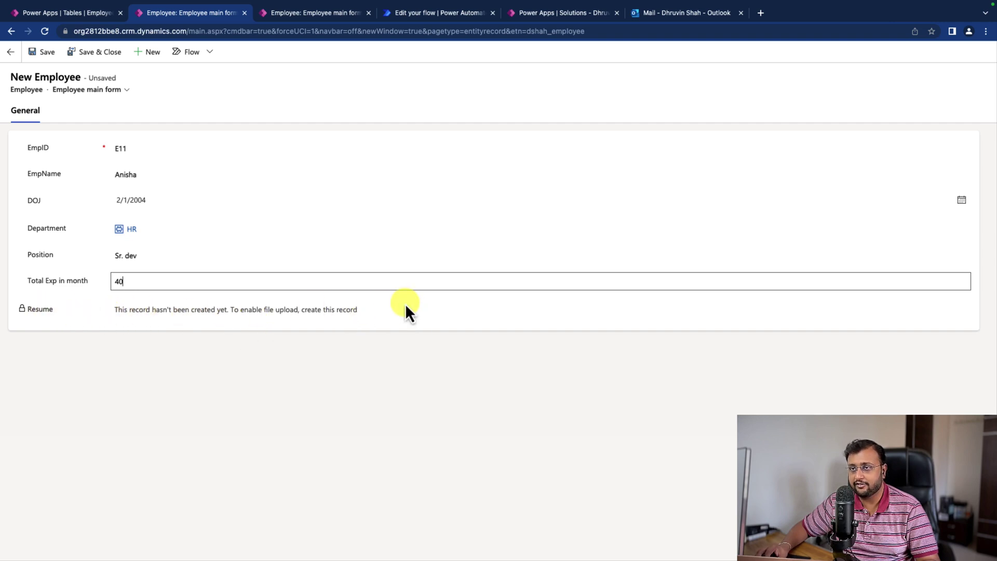
Save employee E11, upload Cover.png as its resume, then save and close the record.
click(43, 62)
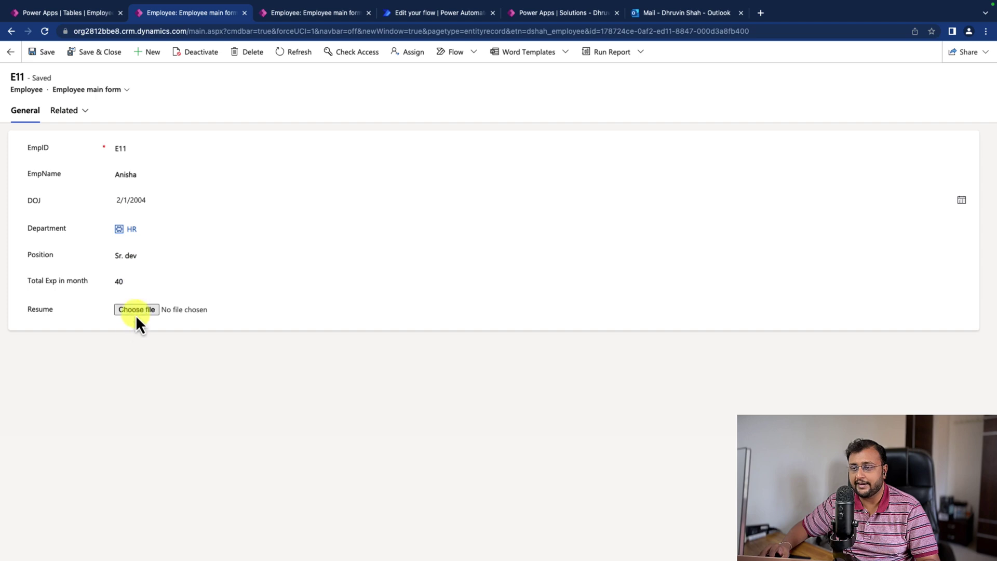
click(136, 310)
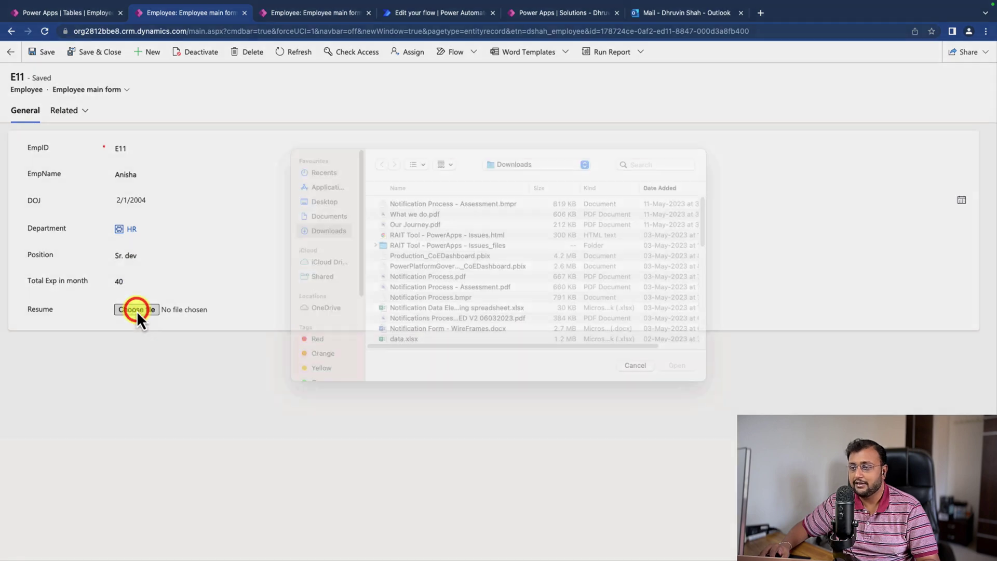
scroll(508, 295, down, 10)
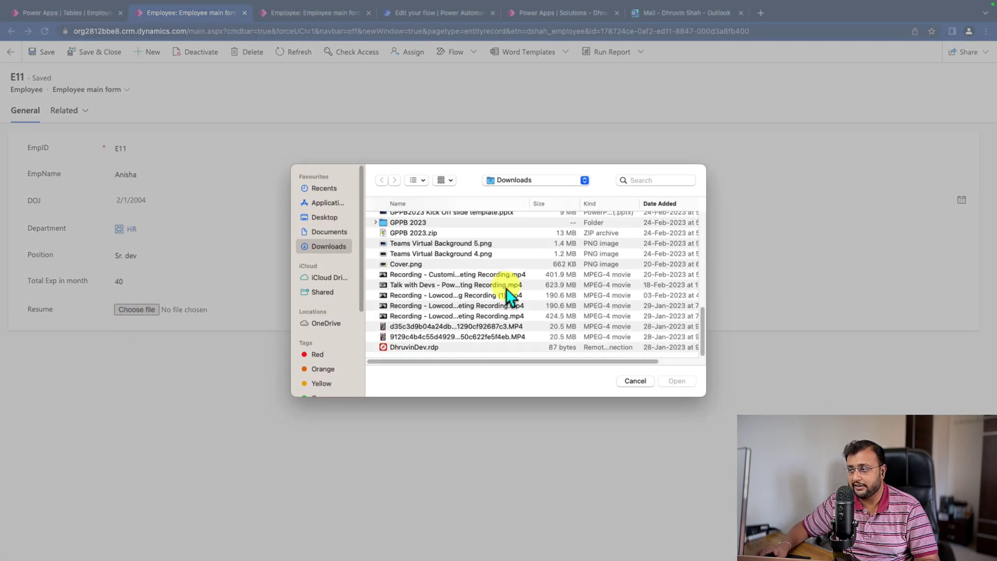
click(456, 265)
click(677, 381)
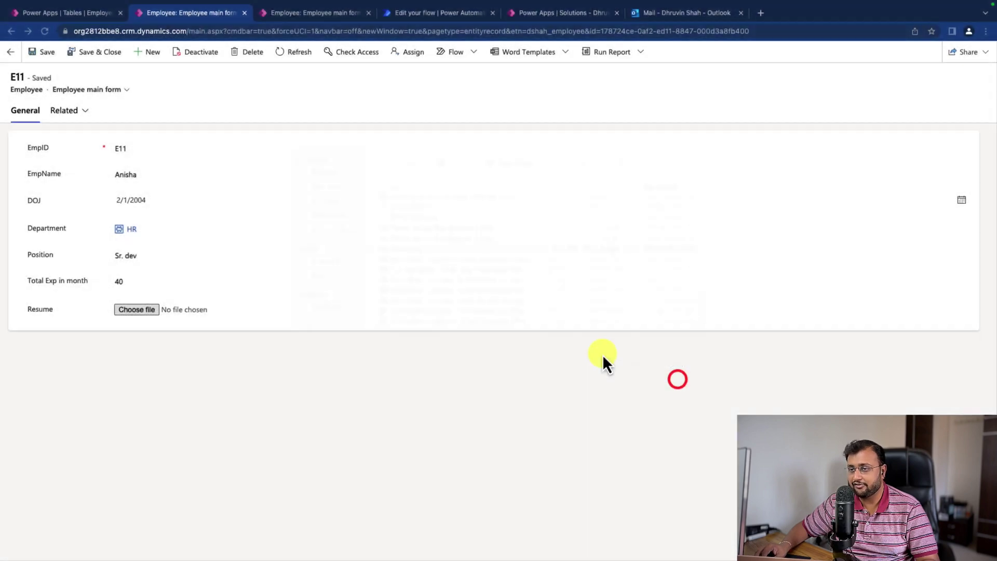
click(47, 52)
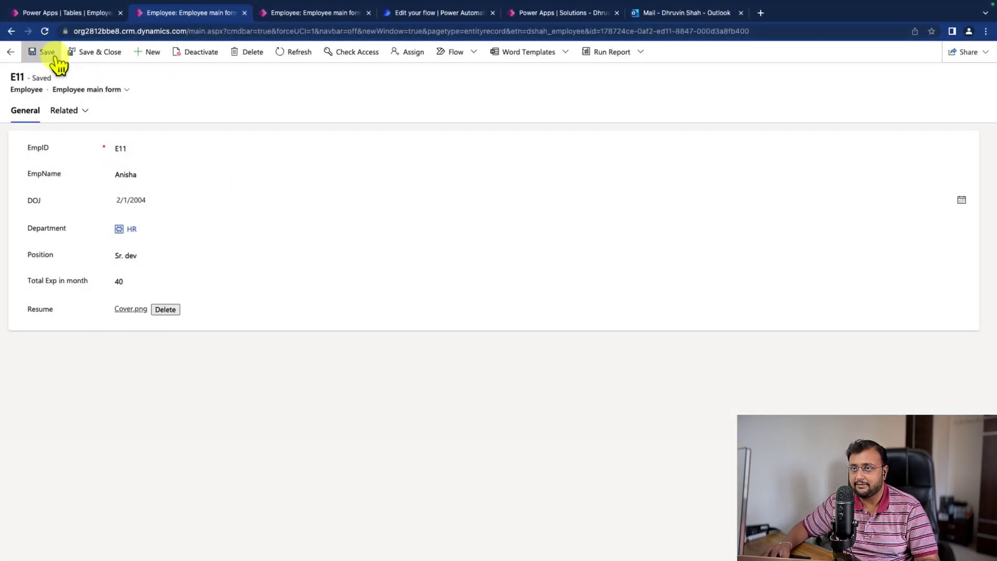
click(97, 55)
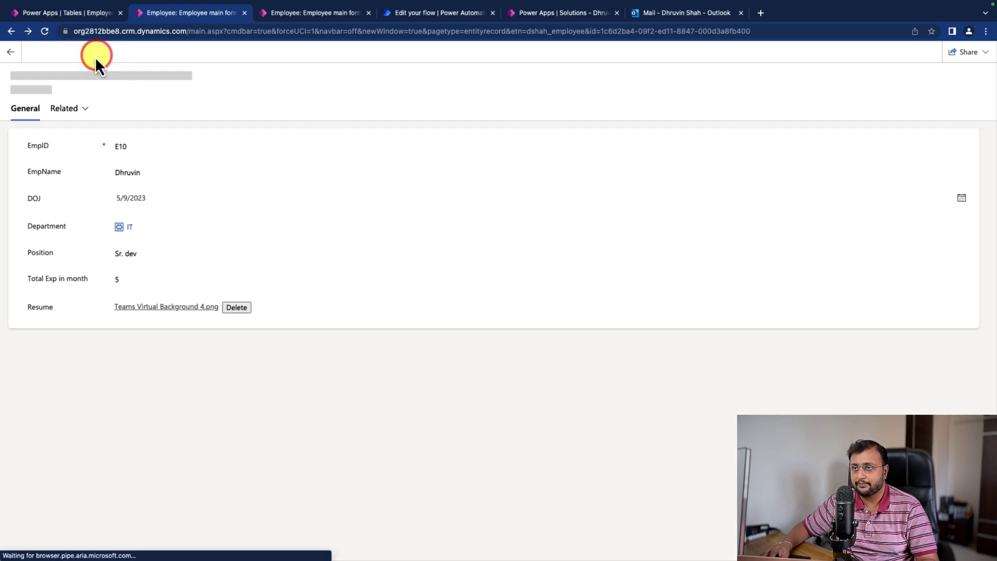
Open the flow's latest run, which succeeded at 09:23 AM, from its 28-day run history.
click(677, 37)
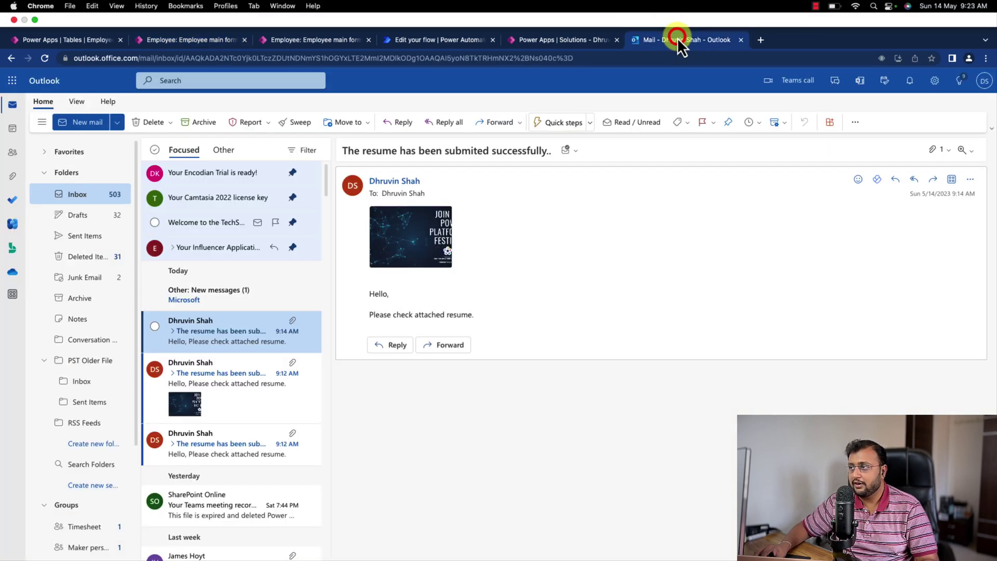
click(585, 38)
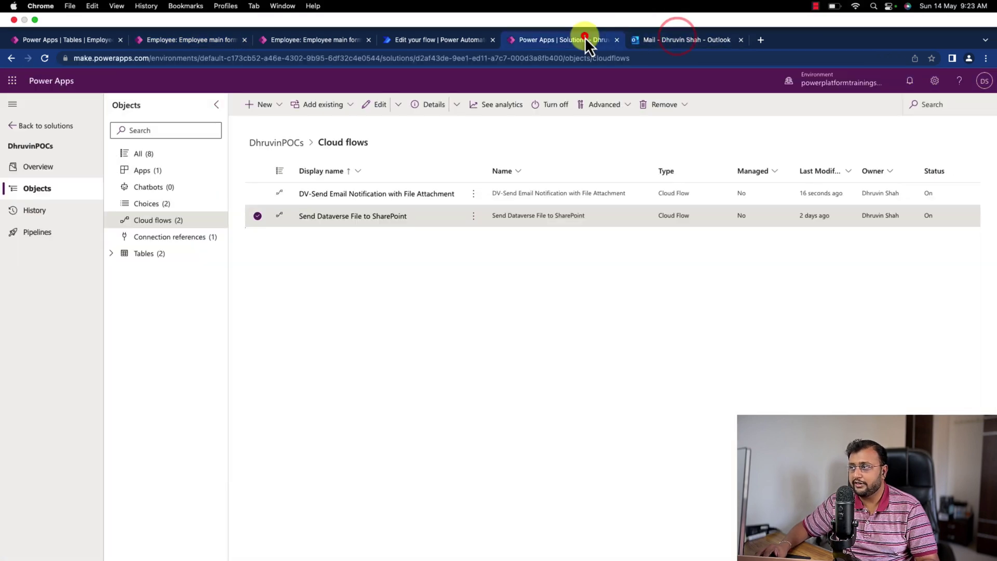
click(441, 39)
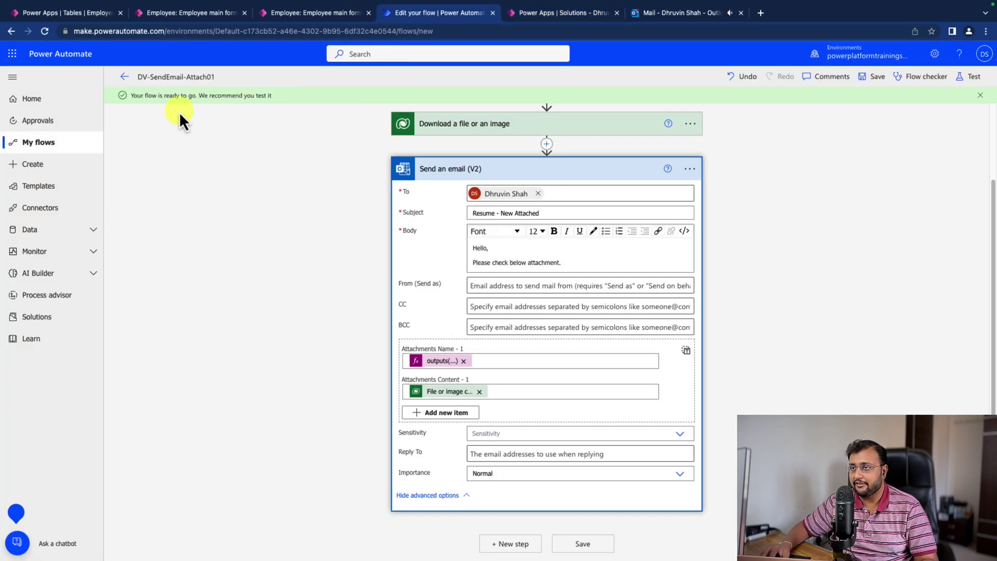
click(124, 77)
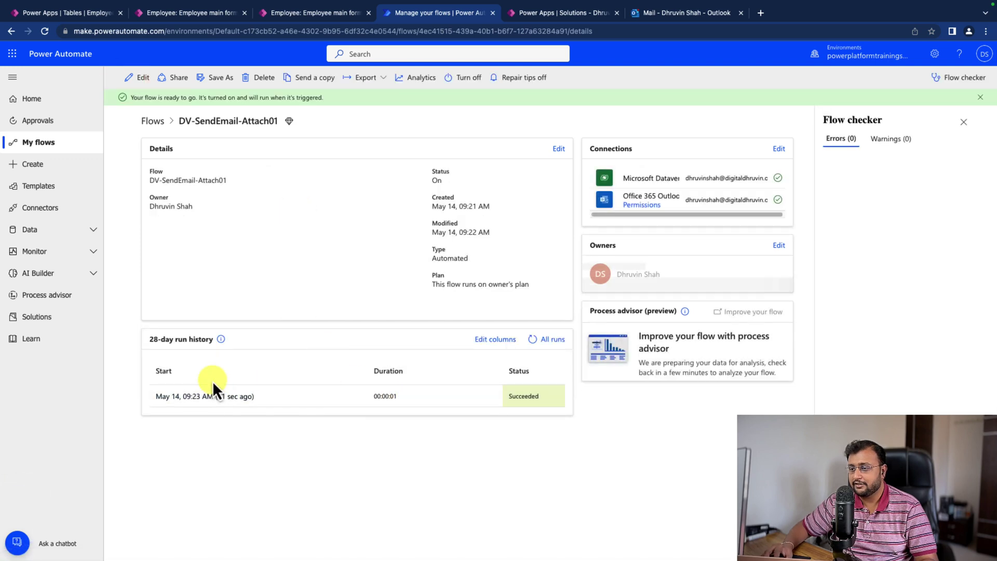
click(226, 396)
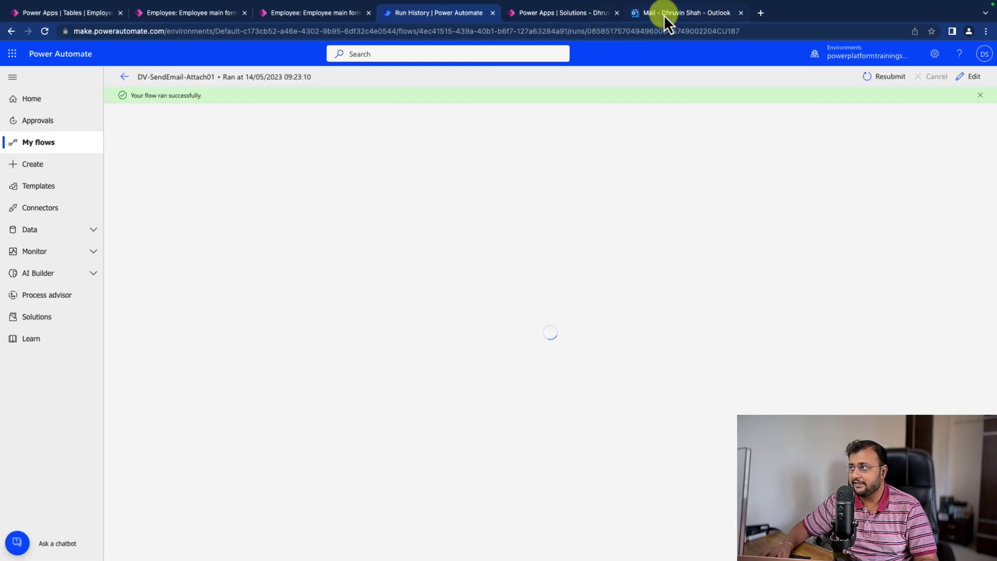
Open the 'Resume - New Attached' email in the Outlook Inbox to confirm its Cover image attachment.
click(664, 14)
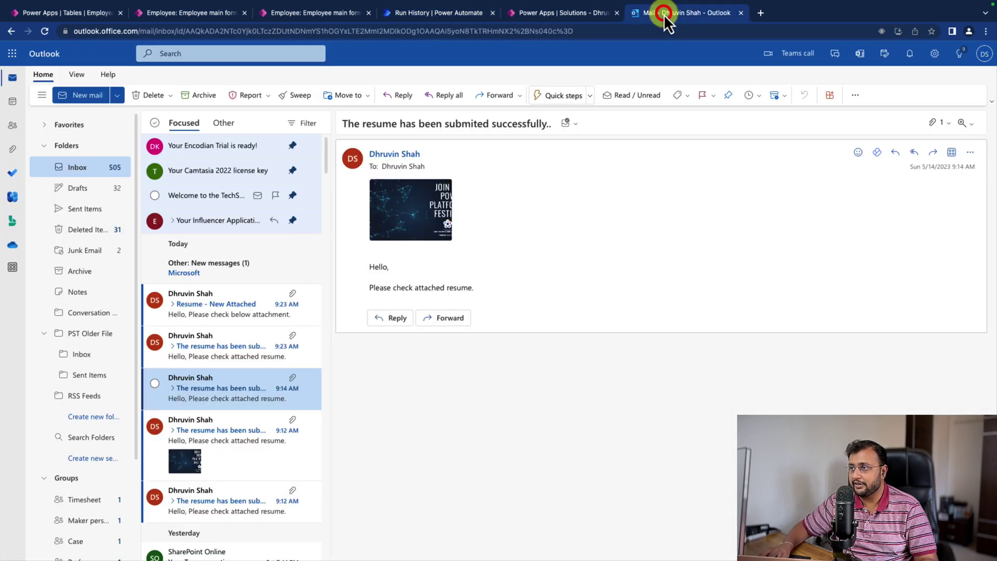
click(220, 314)
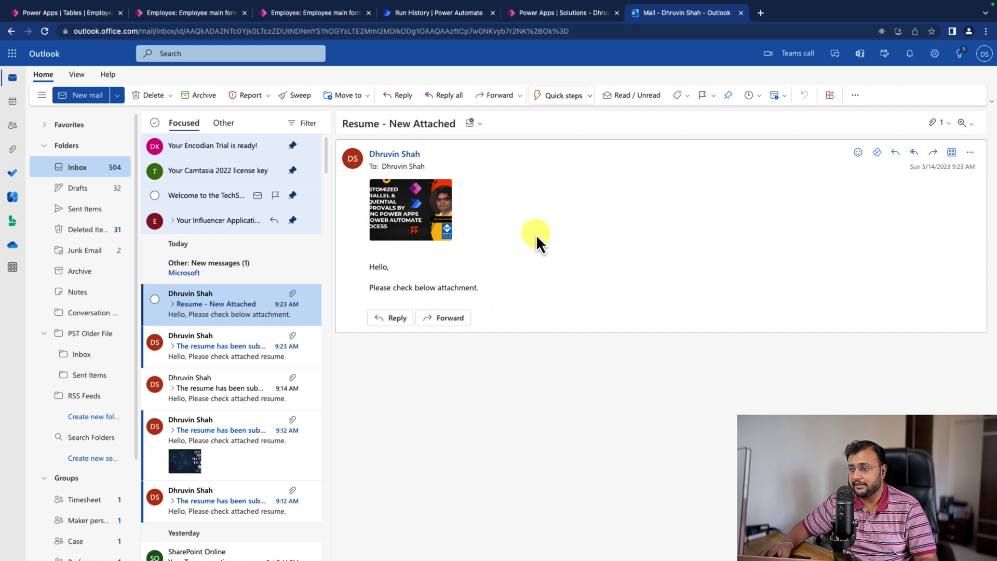
Expand the Download a file or an image and Send an email (V2) steps in the DV-SendEmail-Attach01 run.
click(438, 13)
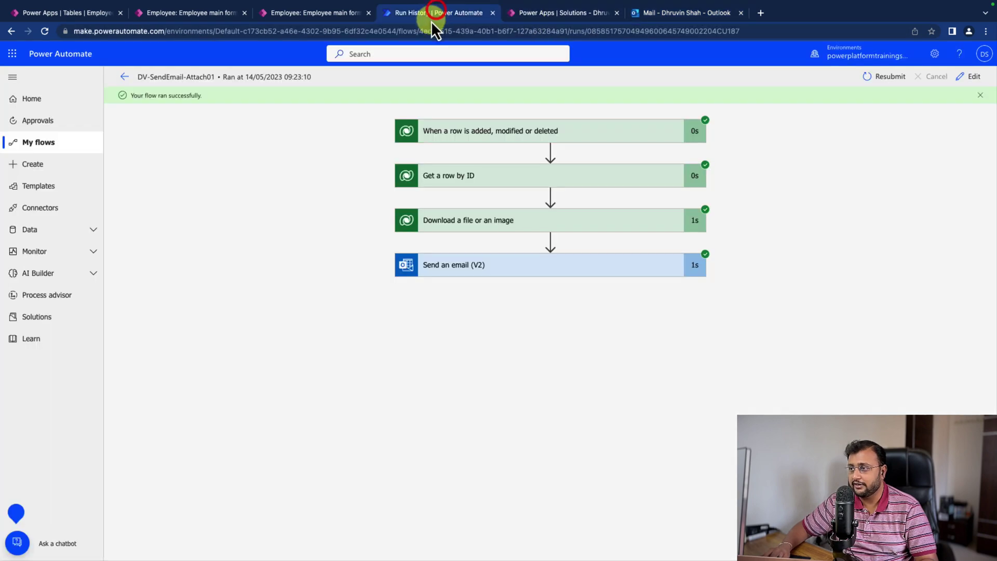
click(549, 226)
click(547, 224)
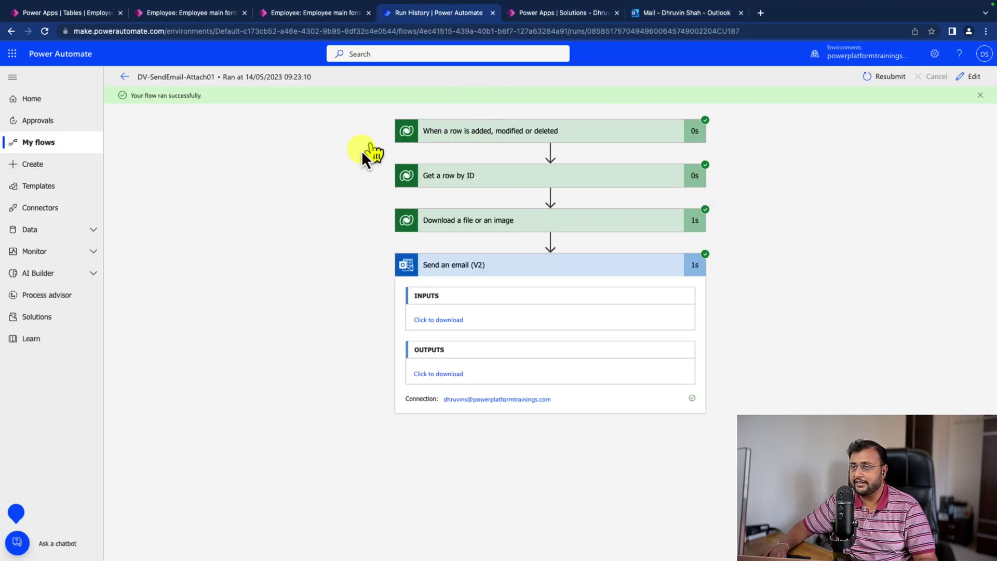